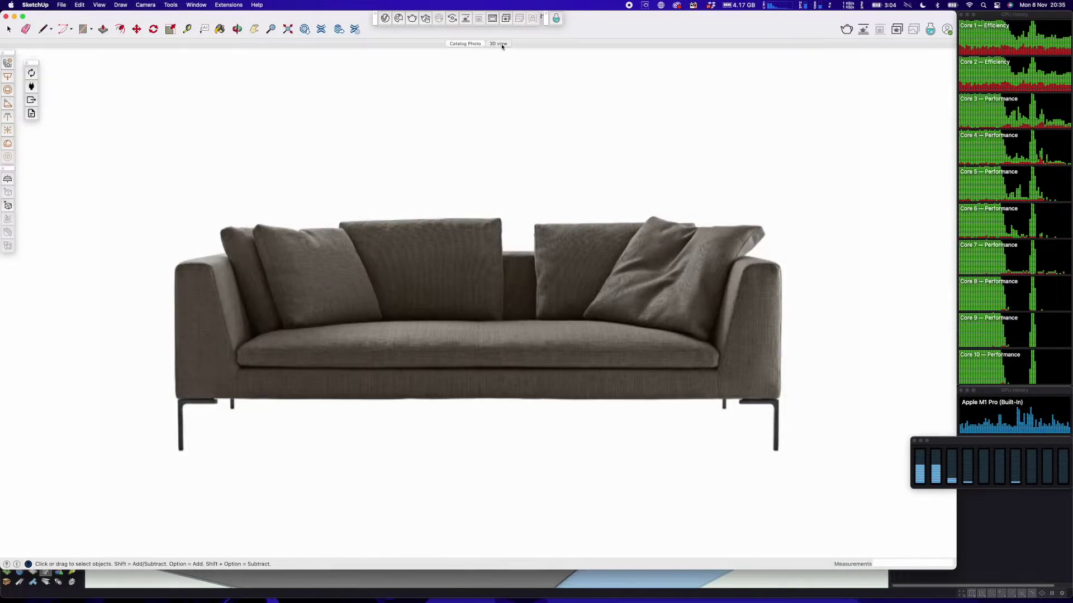
- Show the sofa's 3D view scene, start a V-Ray viewport render and examine the rendered sofa from several angles
left_click(501, 44)
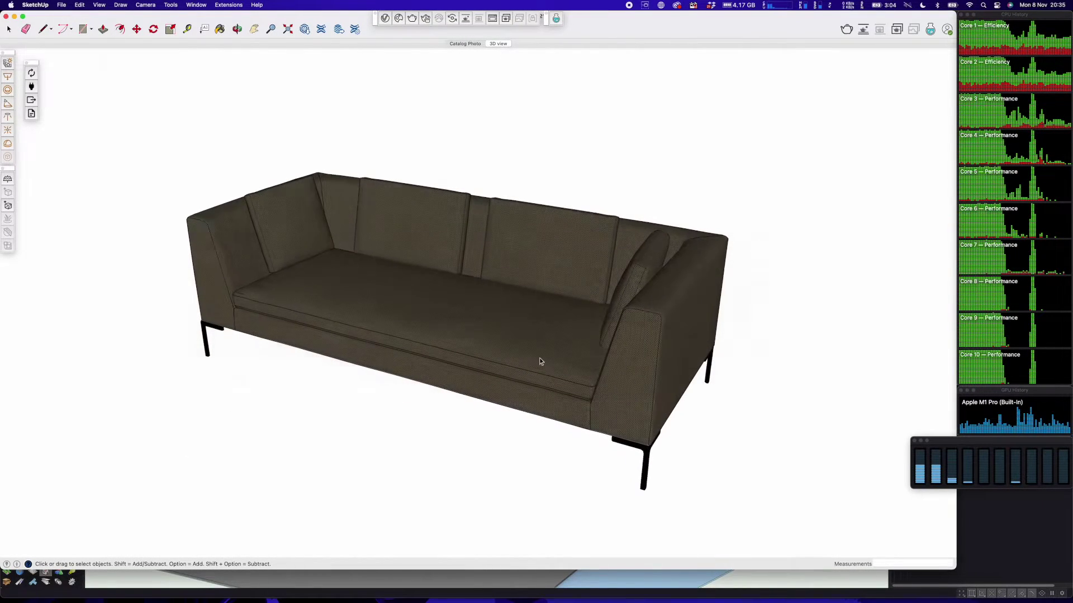
middle_click_drag(544, 376, 479, 371)
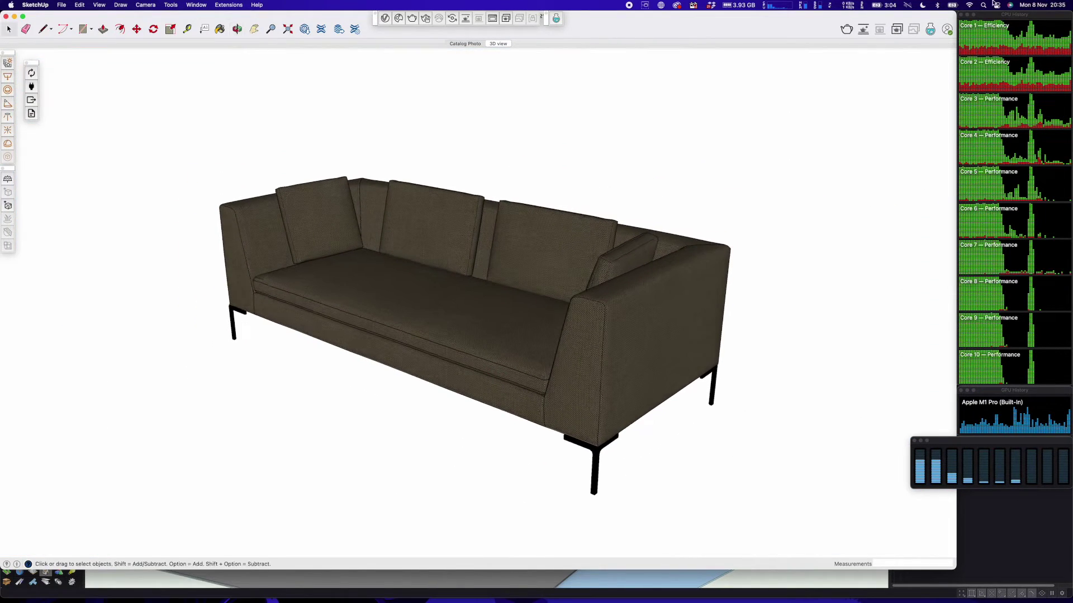
left_click(863, 30)
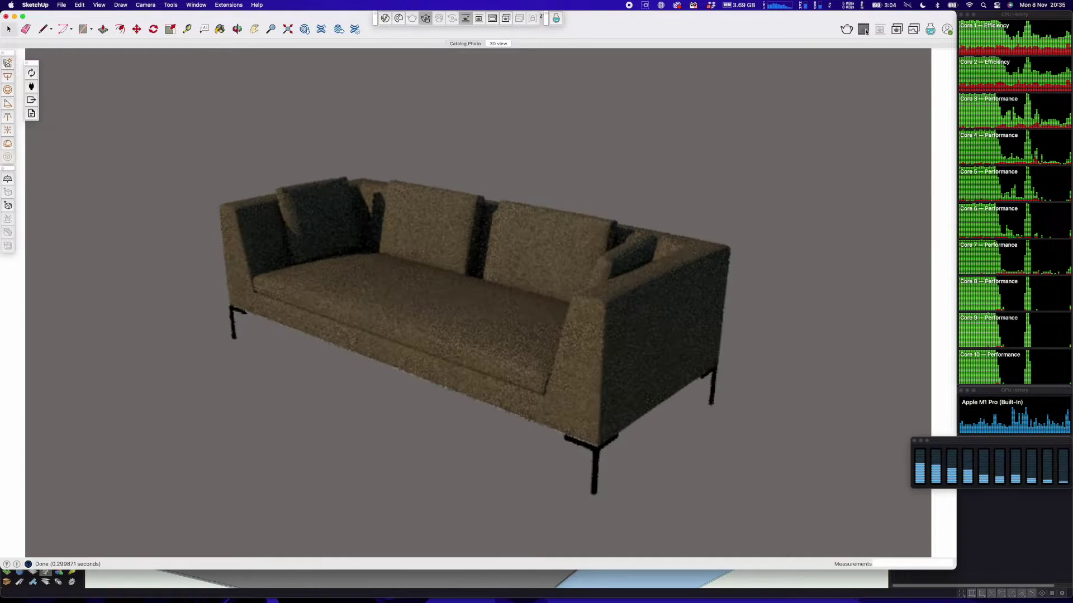
middle_click_drag(852, 472, 876, 412)
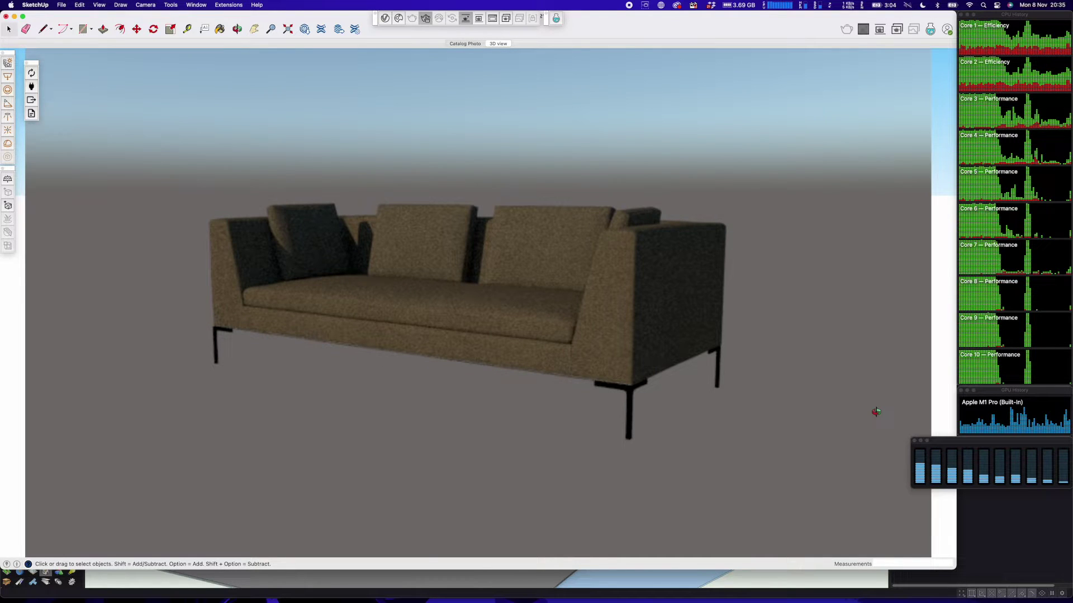
middle_click_drag(697, 400, 431, 352)
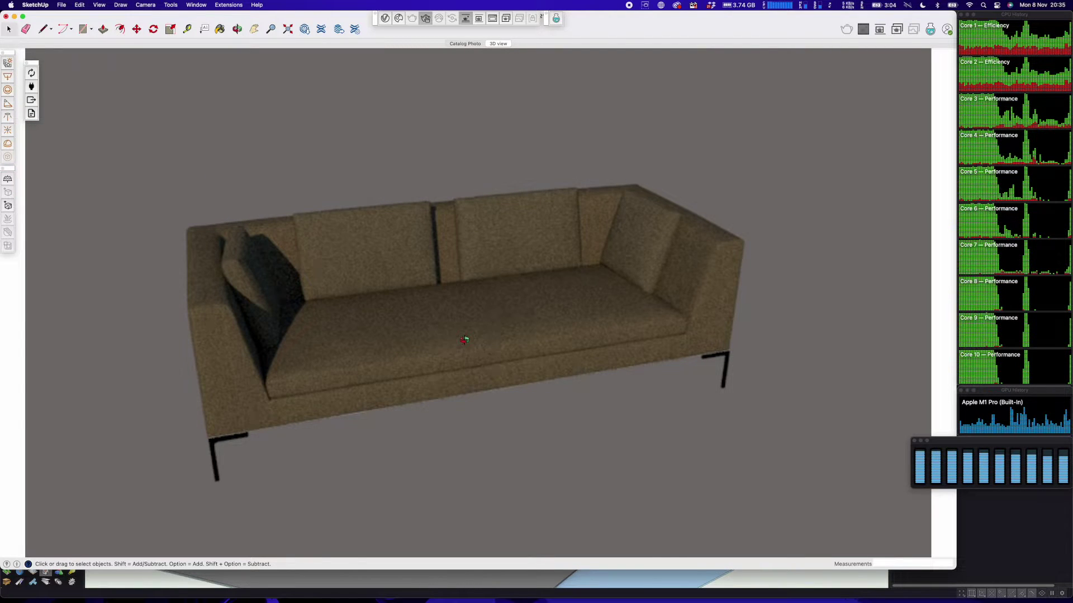
scroll(472, 330, "up", 3)
middle_click_drag(506, 311, 493, 314)
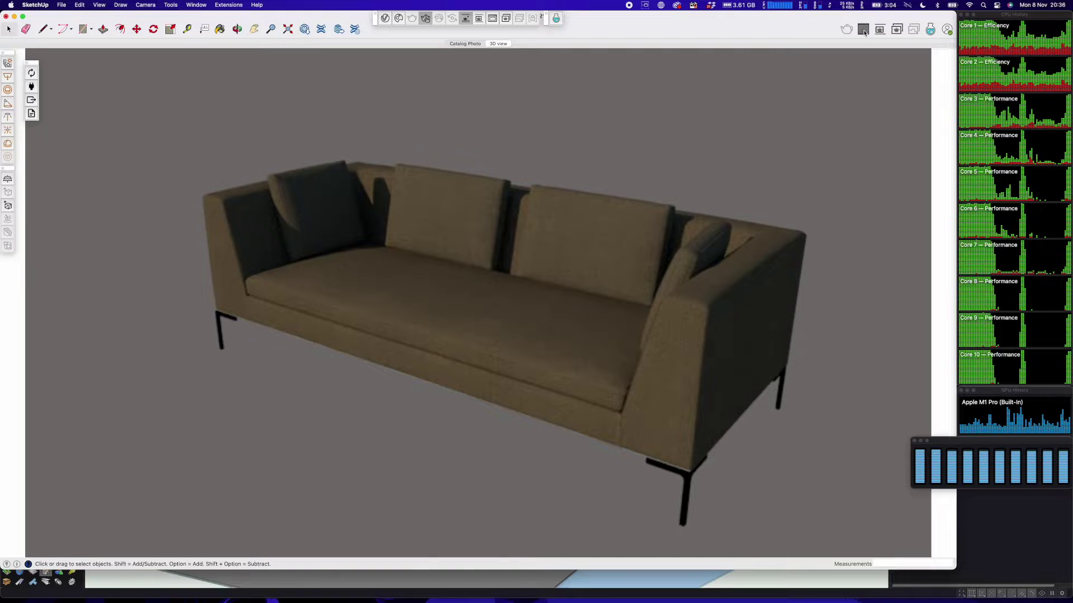
- Stop the V-Ray viewport render of the sofa
left_click(863, 30)
left_click(863, 30)
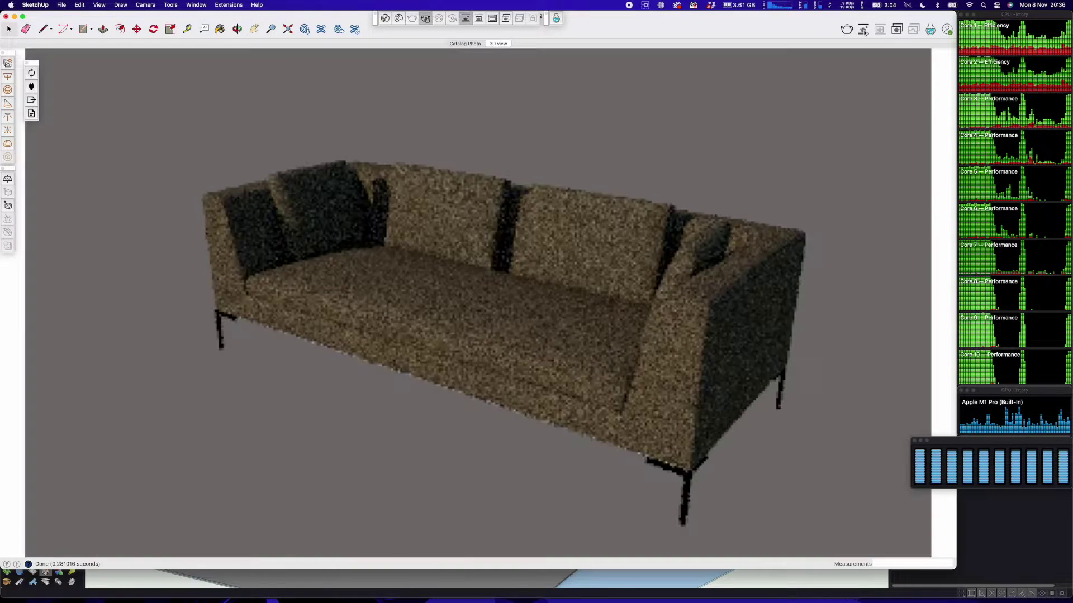
left_click(864, 32)
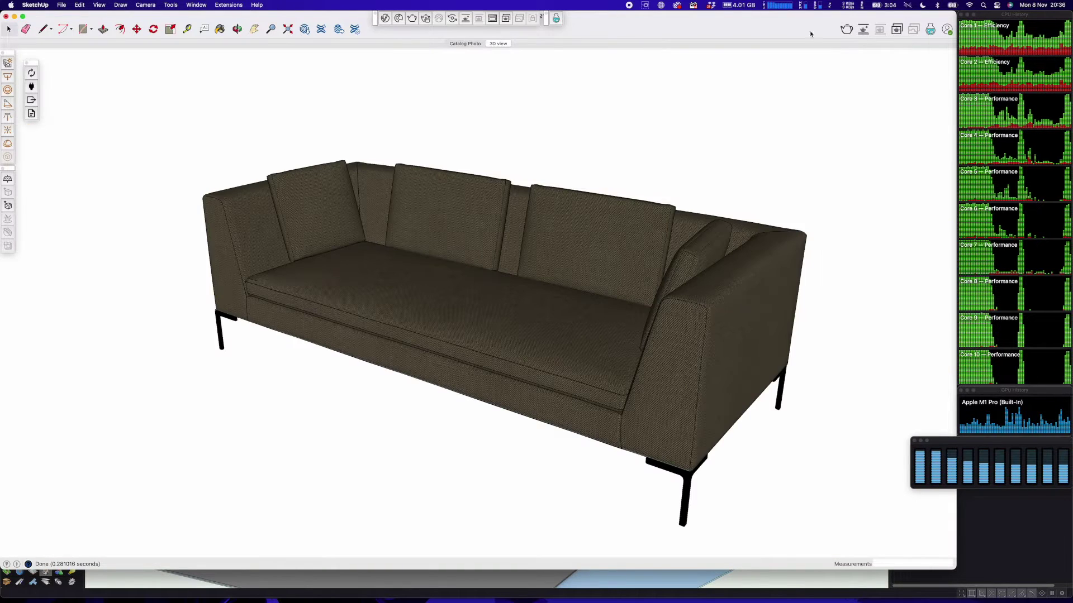
- Create a new model and delete the default human figure
left_click(62, 6)
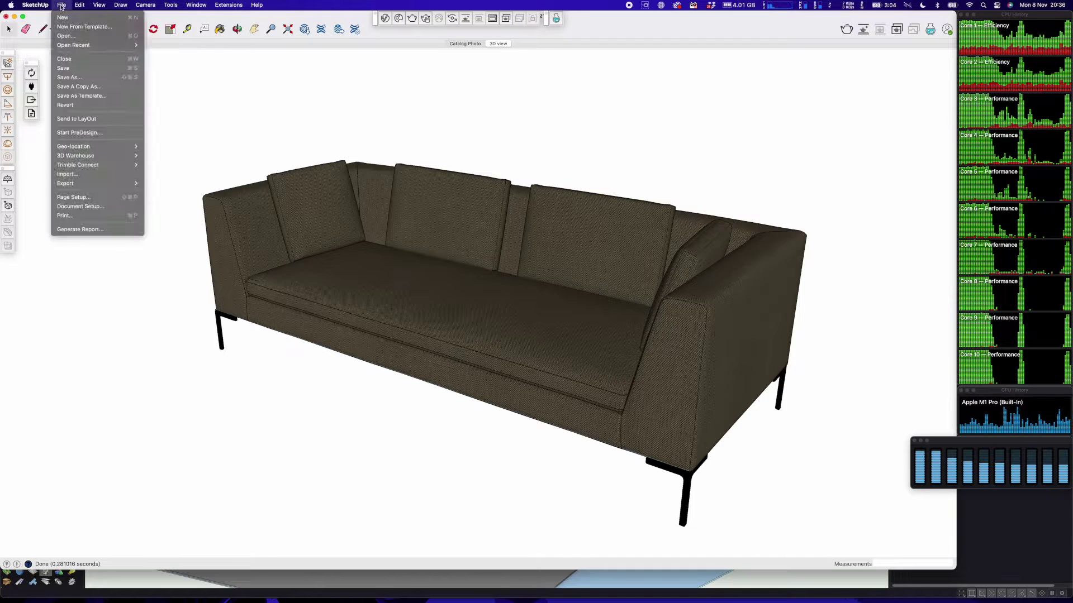
left_click(63, 17)
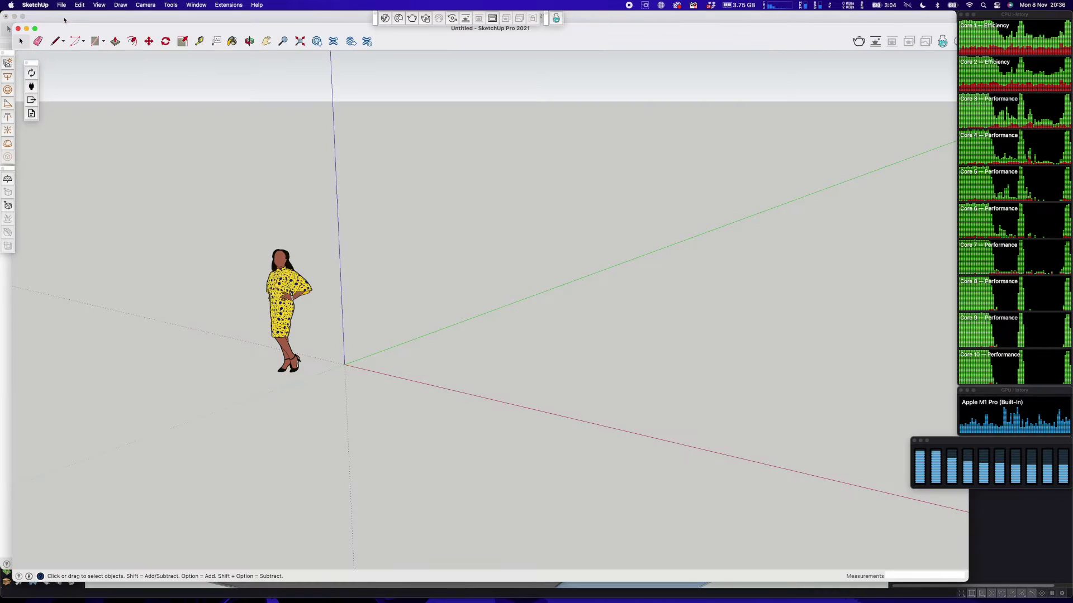
key("super+a")
key("Delete")
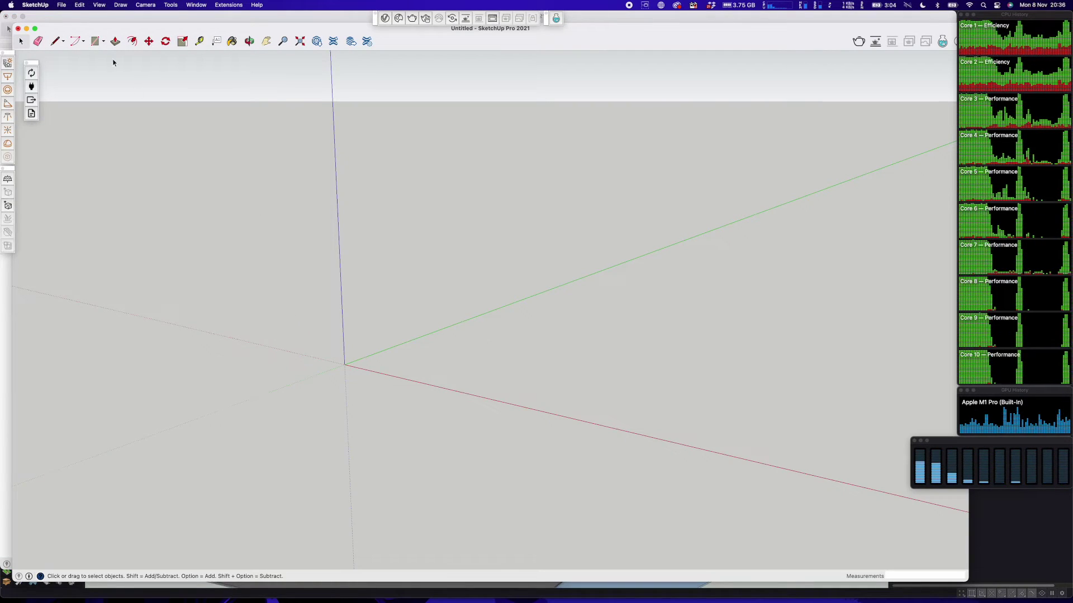
- Import Wood Wharf.3ds from the 04 M1 SketchUp Pro folder in Documents
left_click(63, 6)
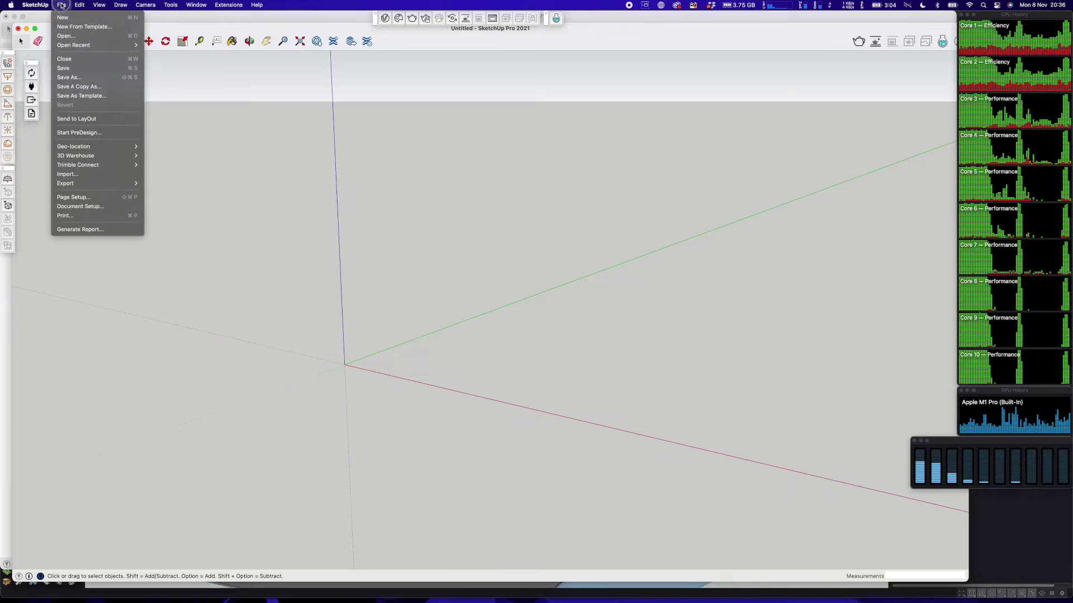
left_click(71, 175)
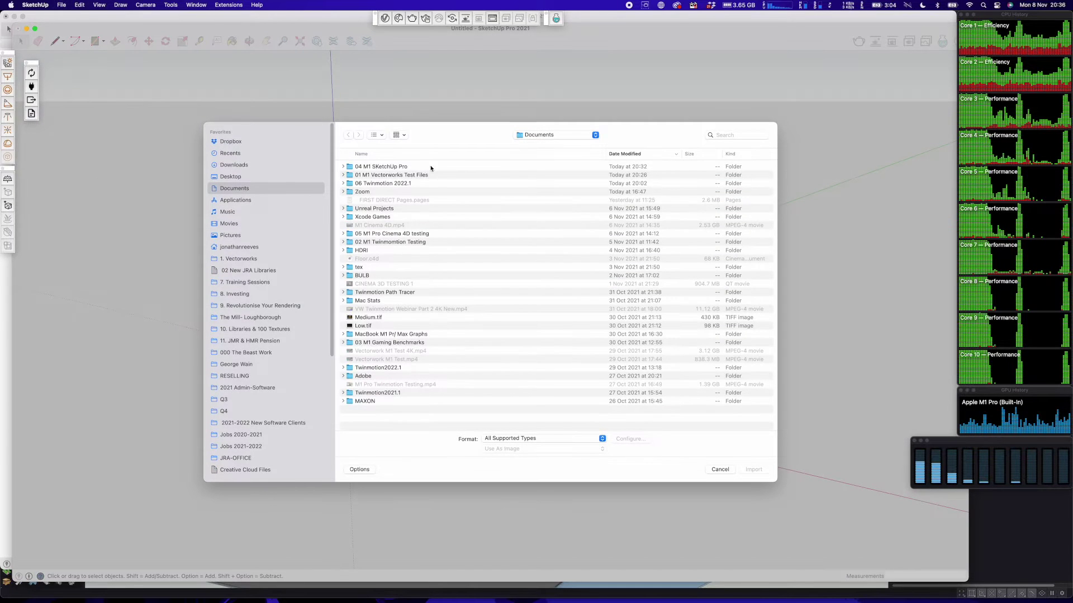
double_click(398, 168)
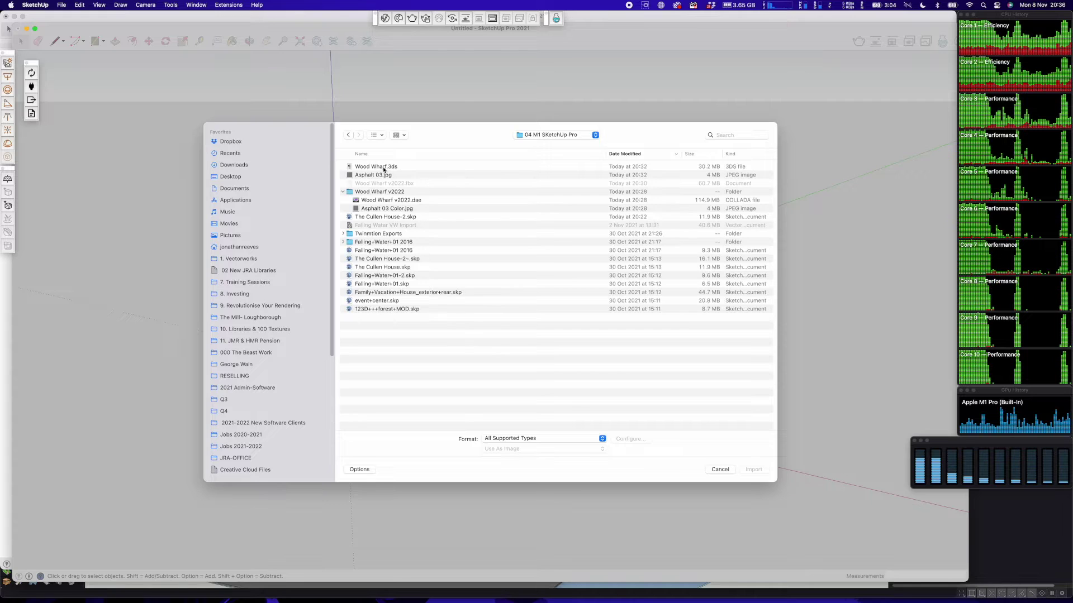
left_click(383, 167)
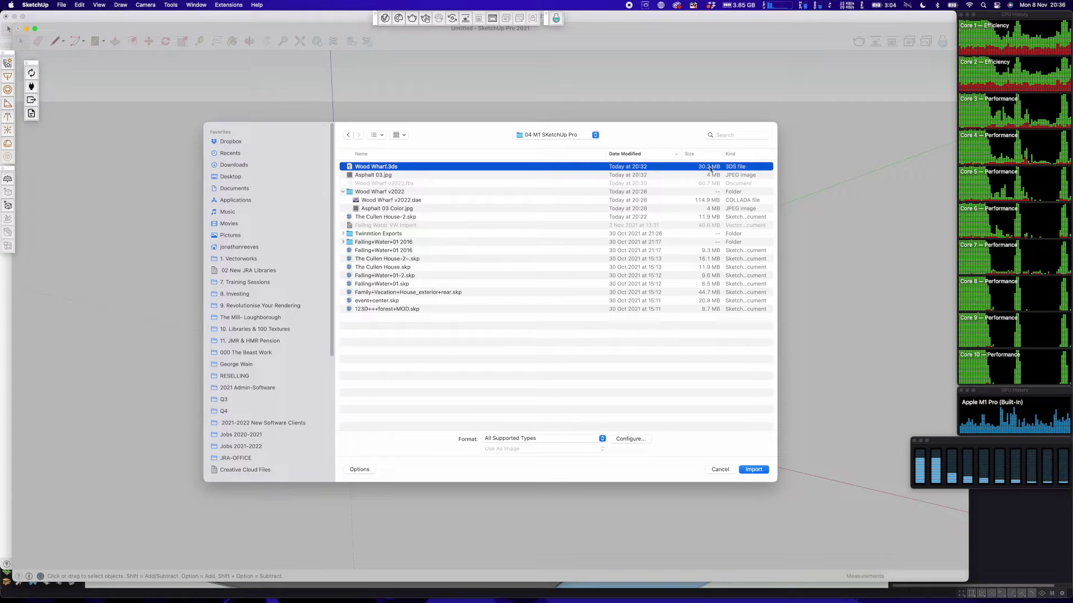
left_click(754, 470)
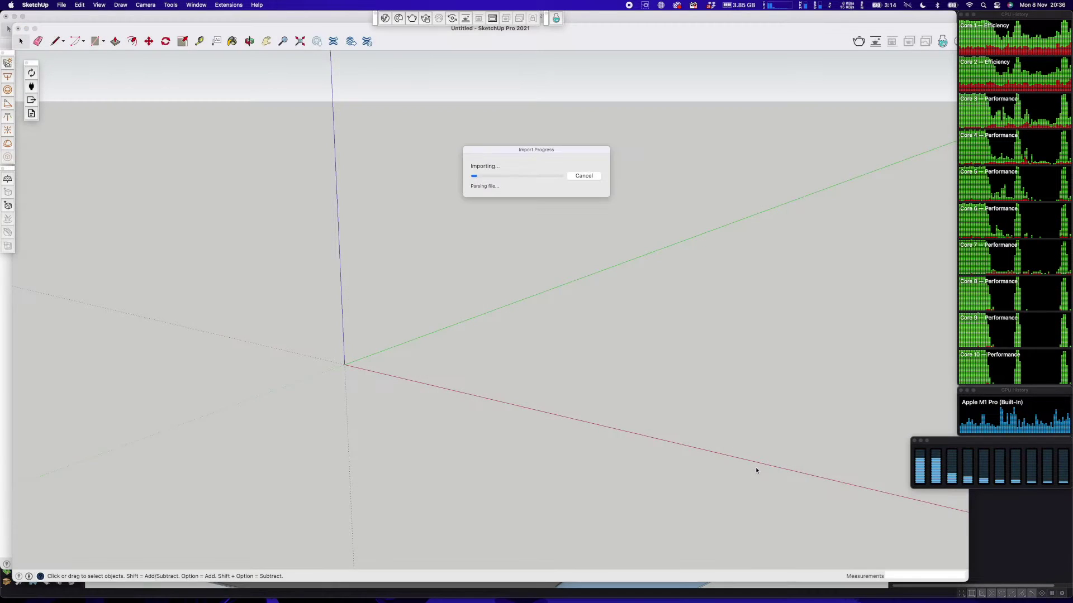
- Switch to Vectorworks and view the original Wood Wharf v2022 model in a wider view
mouse_move(654, 602)
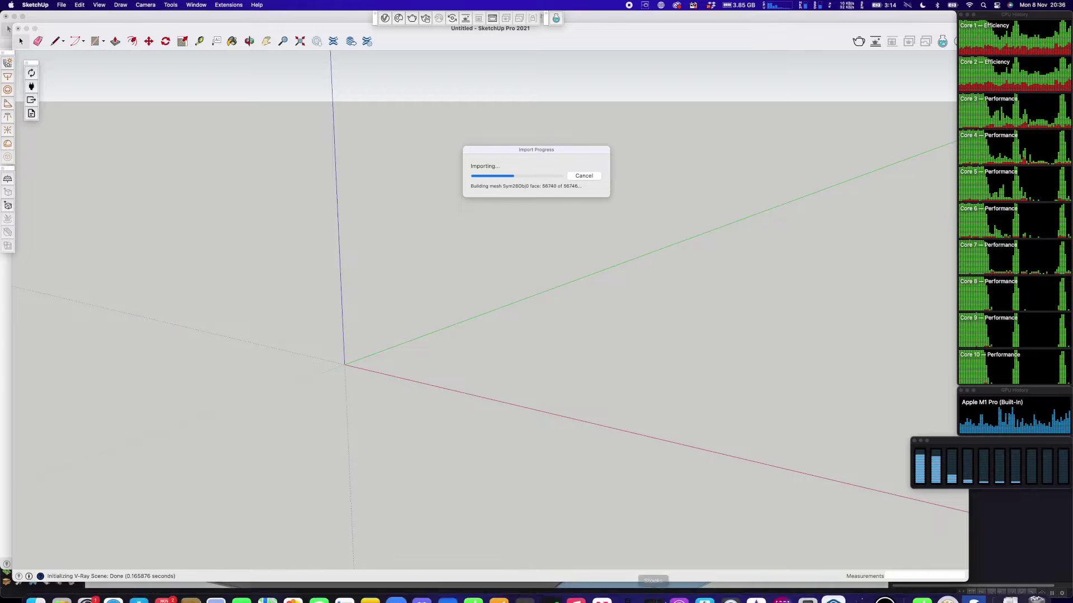
left_click(884, 592)
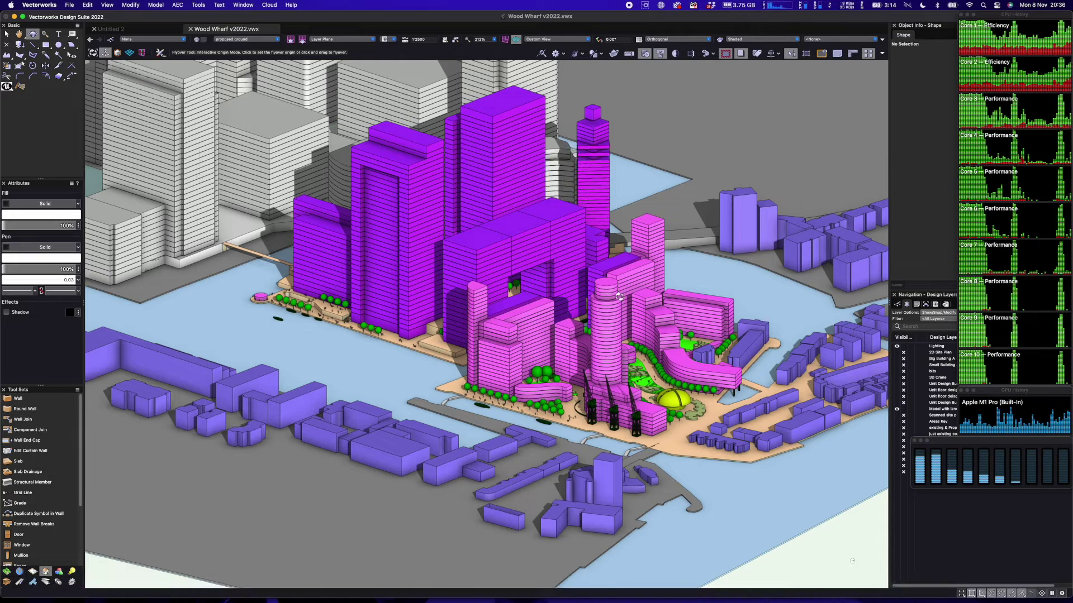
scroll(619, 296, "down", 1)
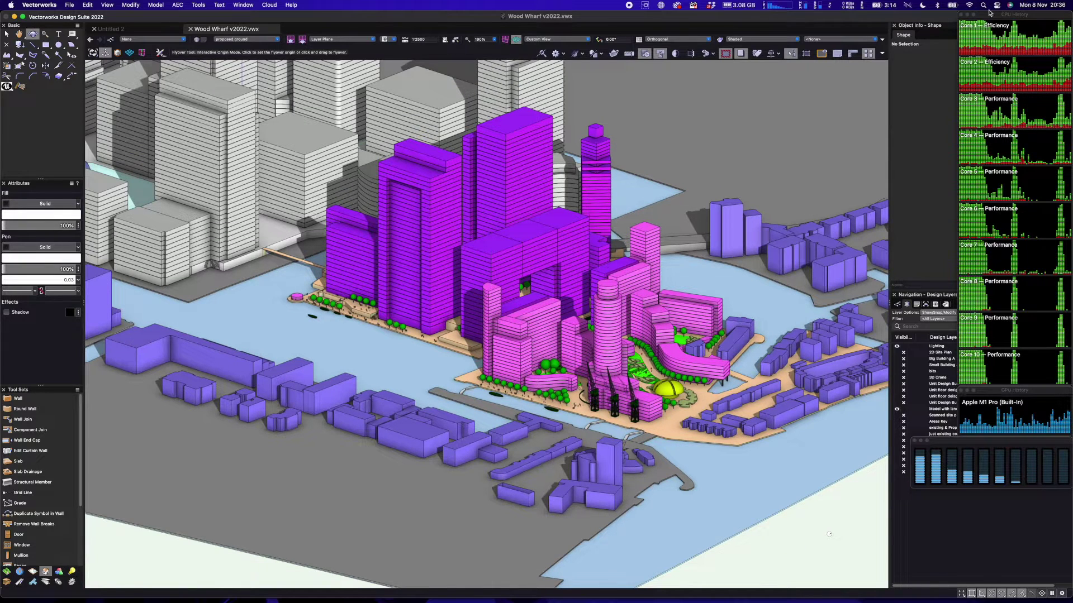
- Clear the CPU history, GPU history and CPU usage monitor windows off the workspace
left_click_drag(991, 15, 1072, 17)
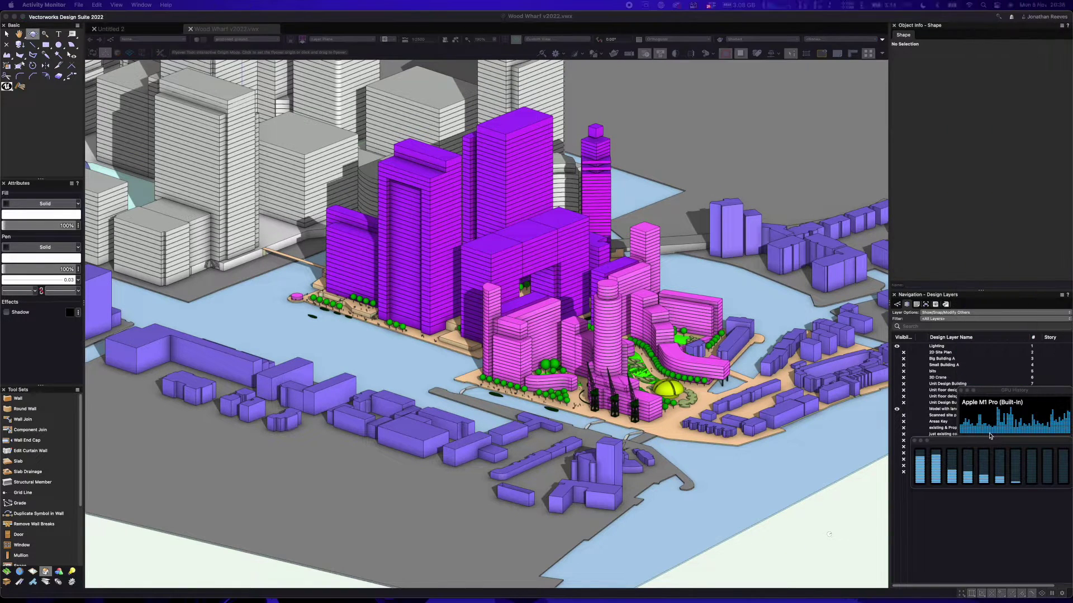
left_click(988, 390)
key("super+w")
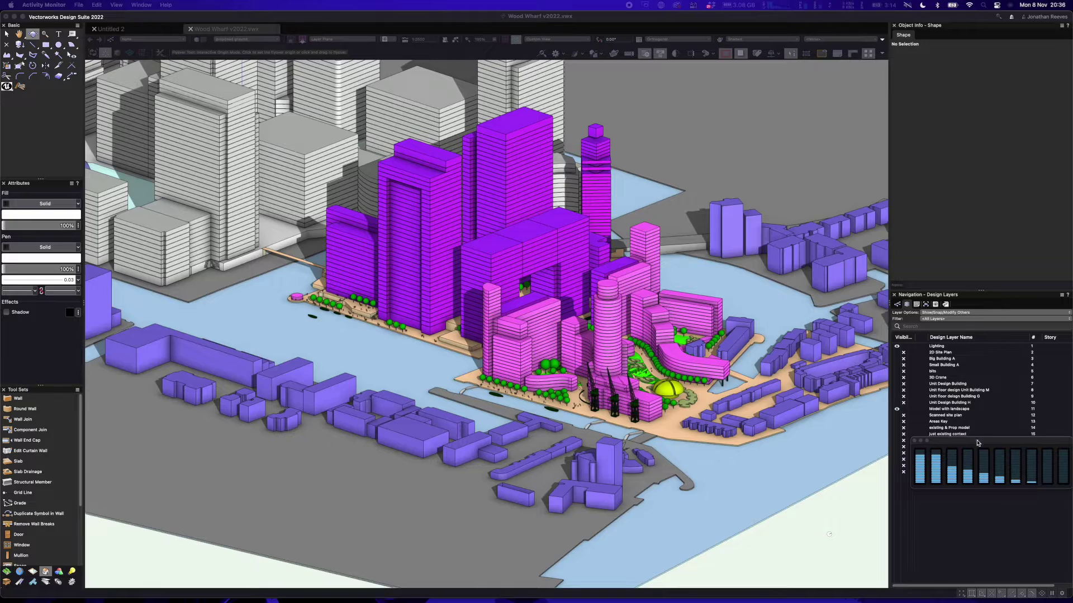
left_click_drag(977, 443, 1072, 432)
- Return to the Wood Wharf model in Vectorworks and examine the waterfront buildings around the yellow dome up close
left_click(625, 390)
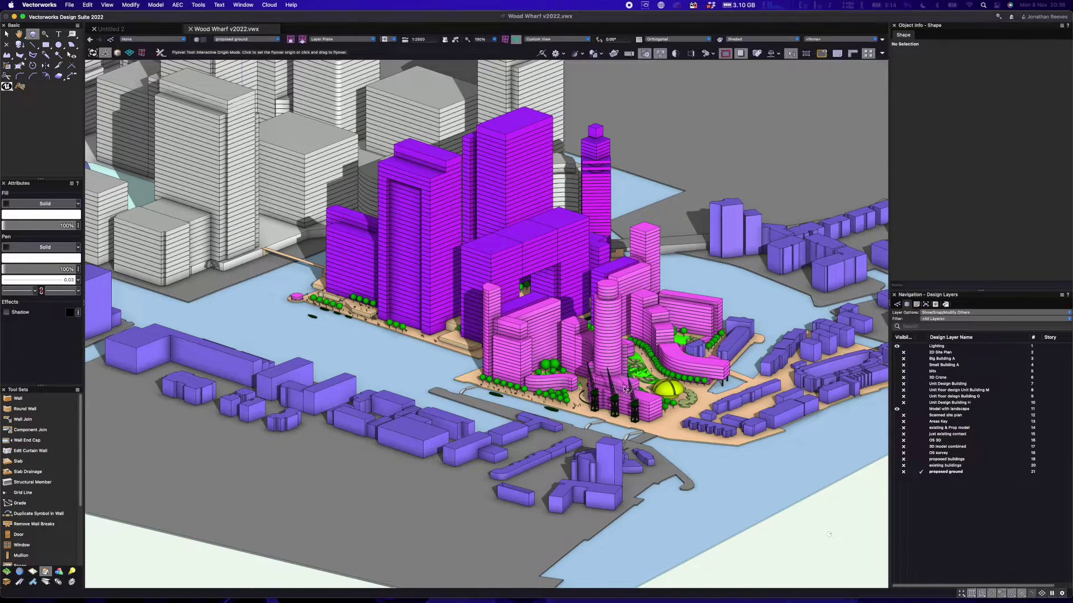
mouse_move(620, 346)
left_mouse_down()
mouse_move(618, 378)
mouse_move(637, 390)
mouse_move(624, 356)
left_mouse_up()
scroll(623, 356, "up", 5)
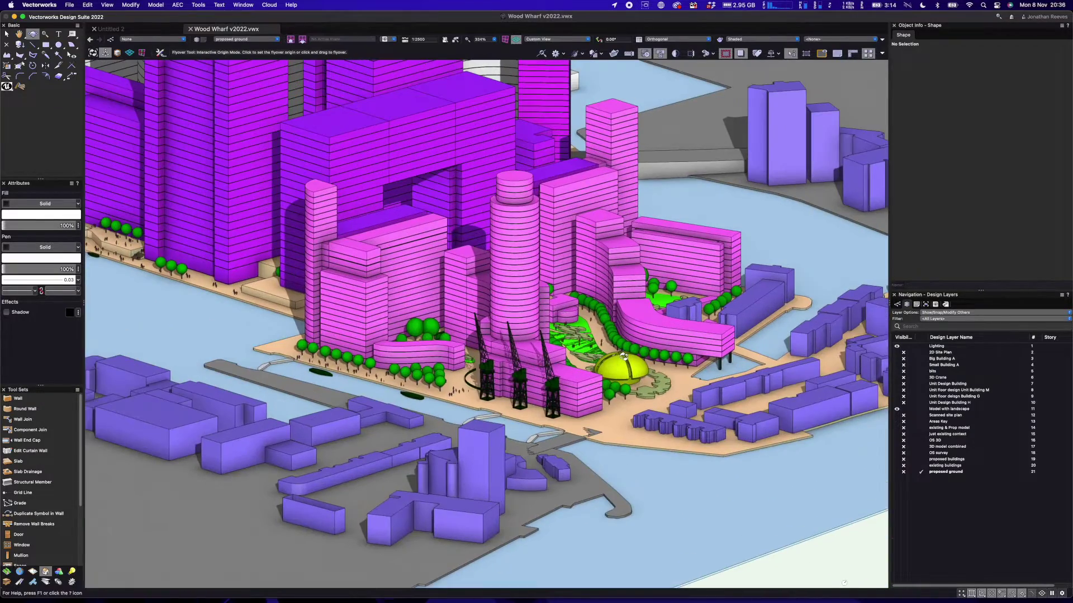
- Switch back to SketchUp, accept the import results and place the imported Wood Wharf model in the scene
left_click(833, 585)
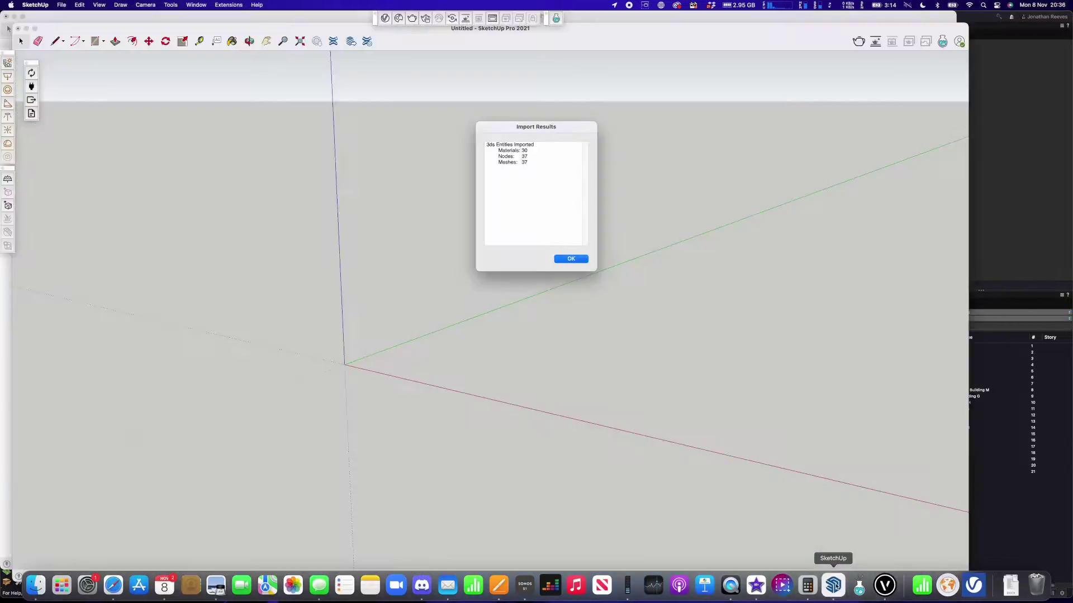
left_click(570, 258)
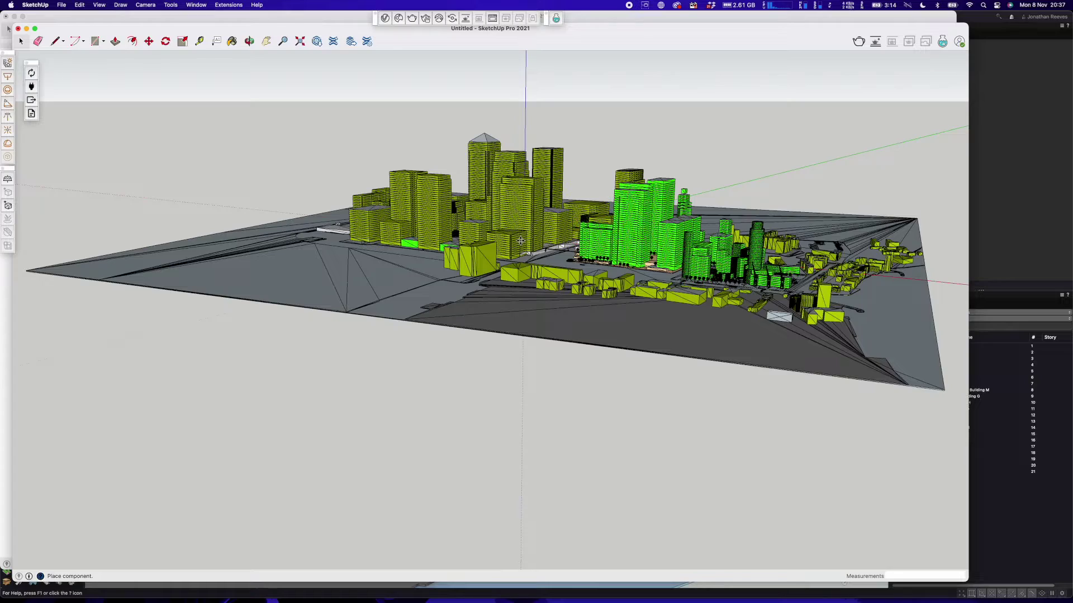
left_click(521, 241)
left_click(521, 241)
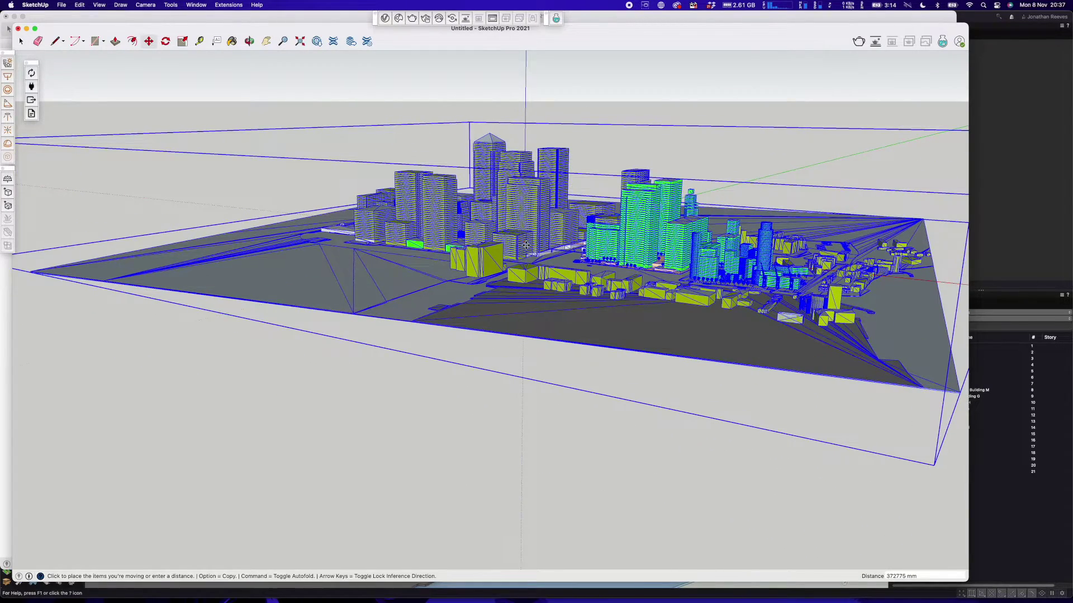
left_click(495, 259)
- Leave the Move command and deselect the imported city model
middle_click_drag(495, 258, 223, 324)
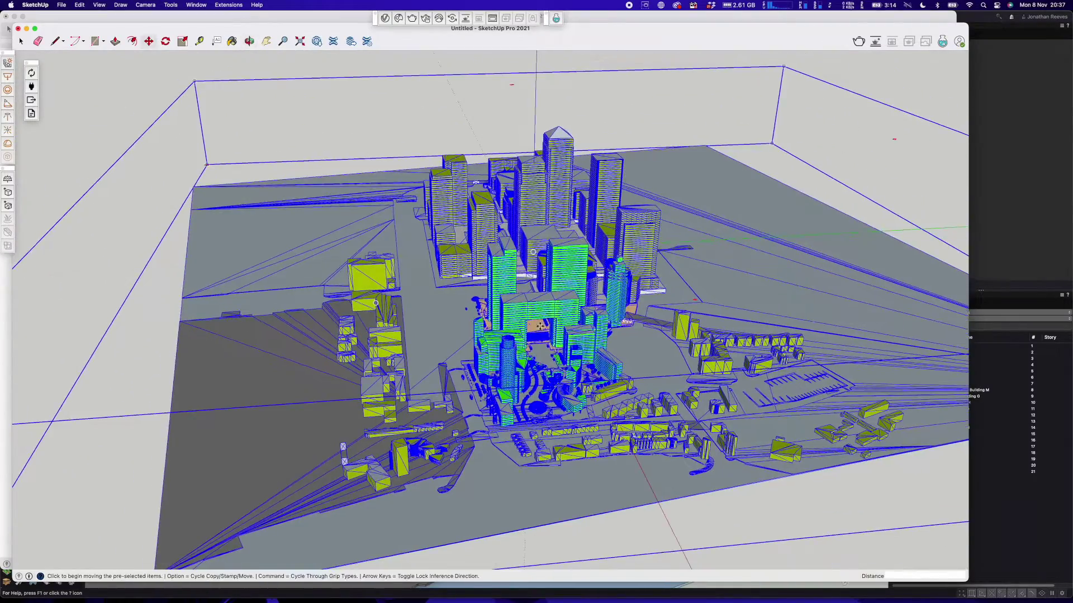
scroll(552, 371, "up", 2)
scroll(552, 371, "up", 5)
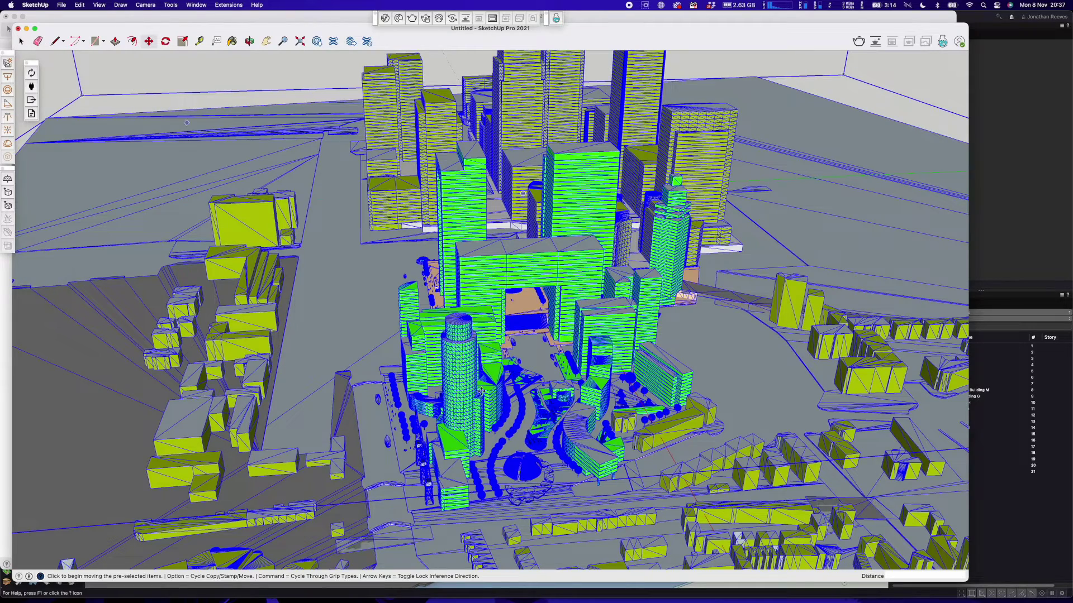
left_click(499, 436)
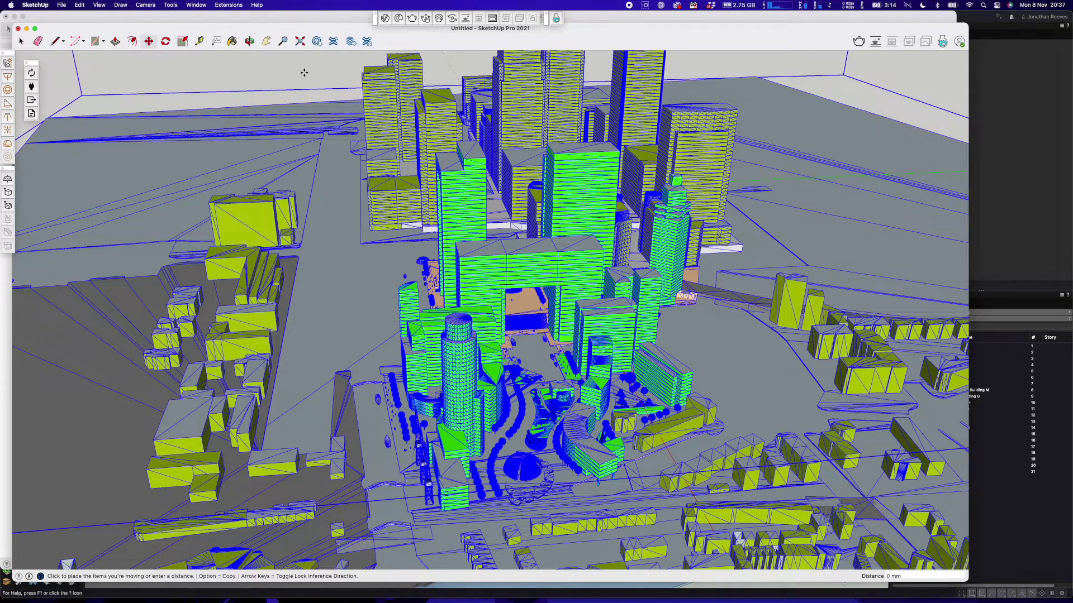
left_click(21, 42)
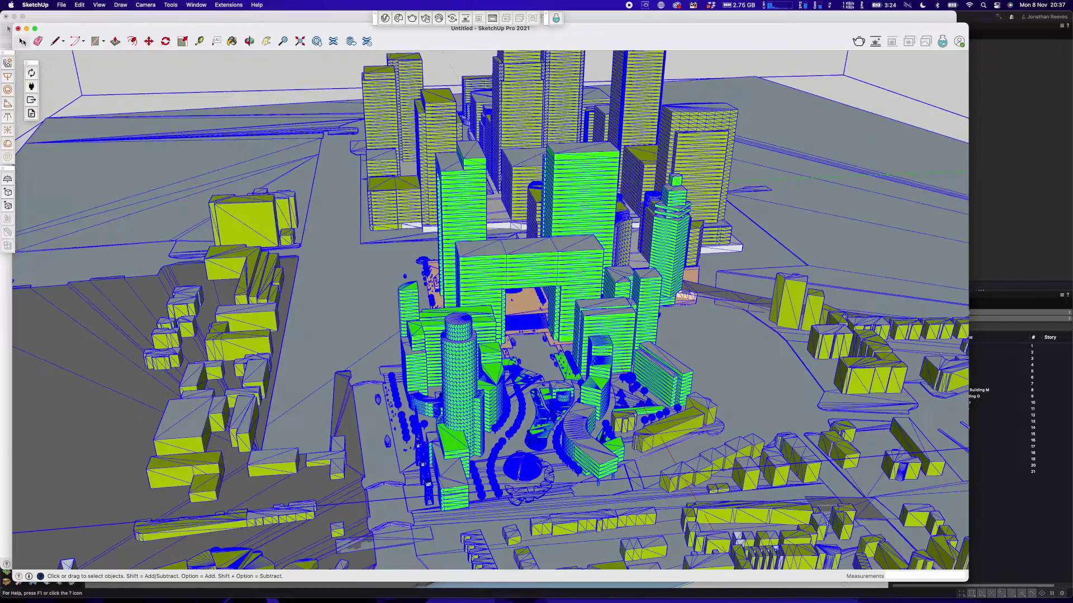
scroll(465, 423, "down", 5)
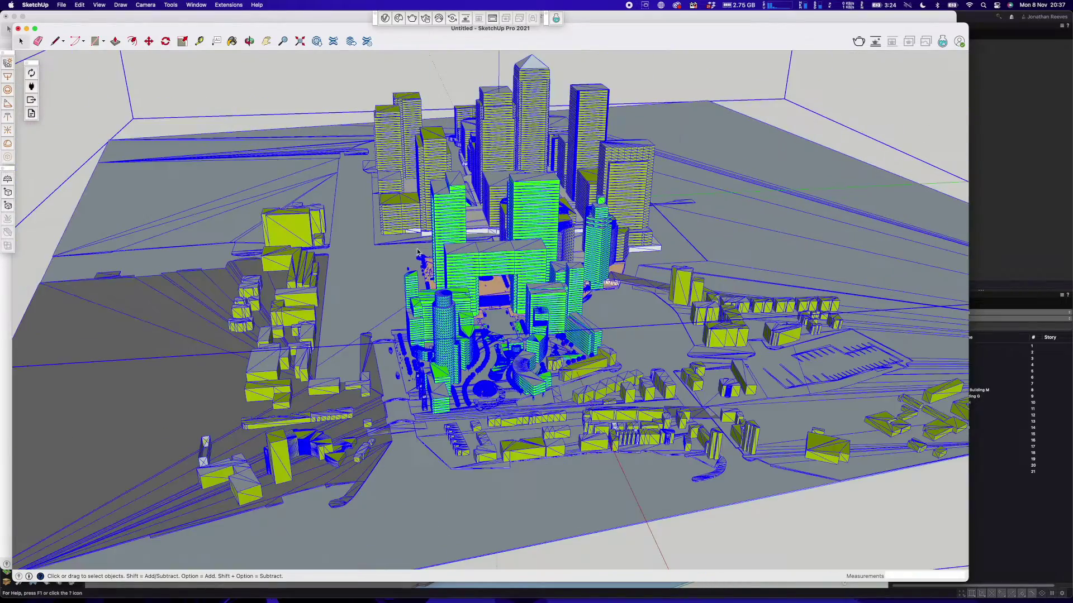
middle_click_drag(412, 380, 571, 379)
scroll(571, 380, "up", 3)
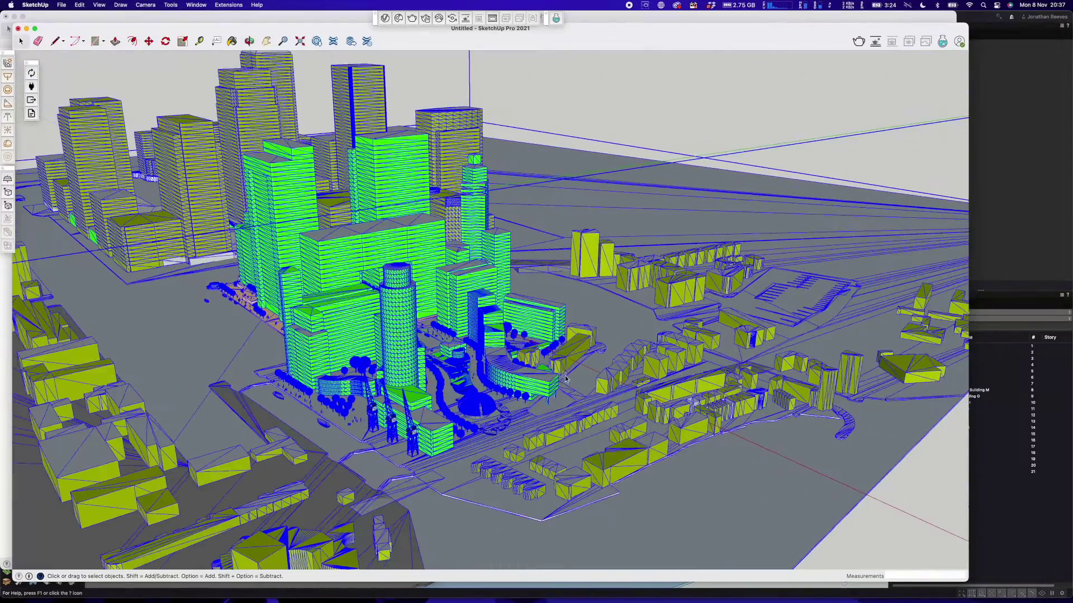
left_click(625, 100)
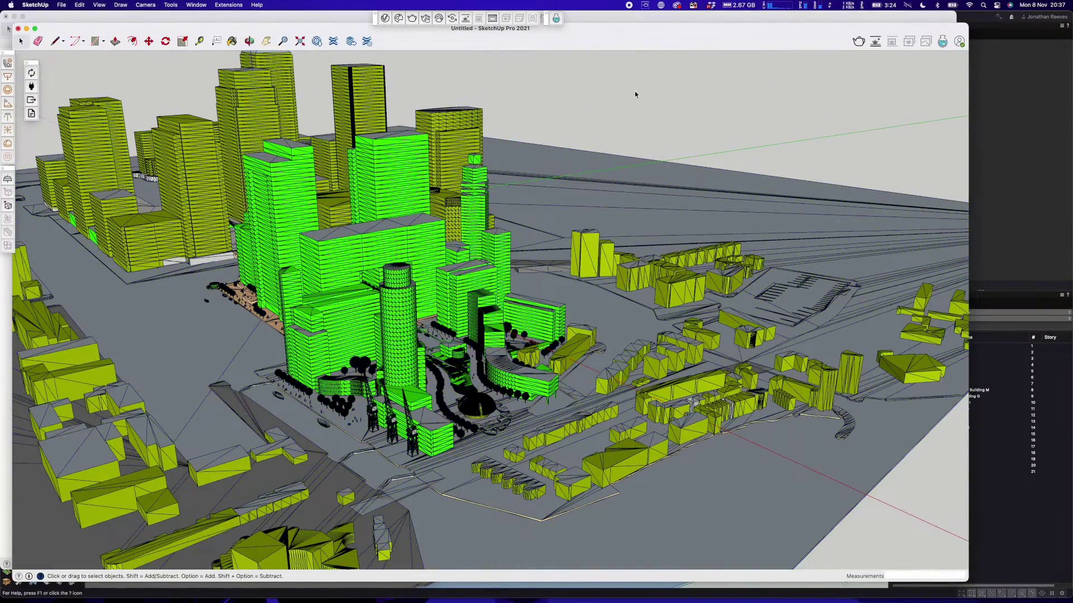
- Examine the imported towers, waterfront cranes and surrounding buildings from a distance and up close
scroll(457, 263, "up", 2)
middle_click_drag(453, 270, 435, 214)
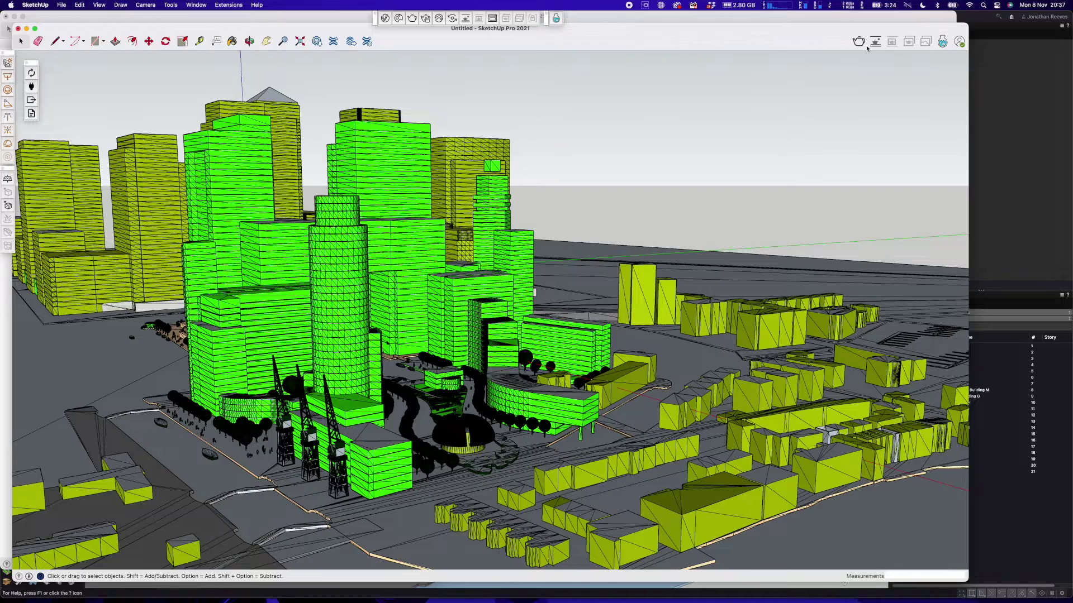
scroll(656, 134, "down", 5)
middle_click_drag(656, 134, 632, 172)
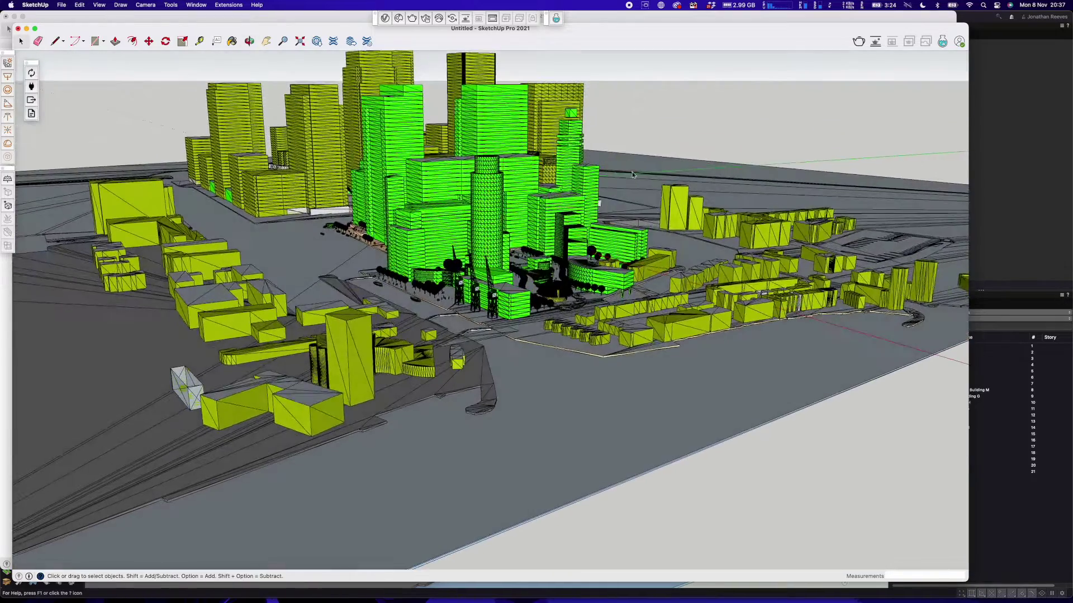
scroll(508, 331, "up", 10)
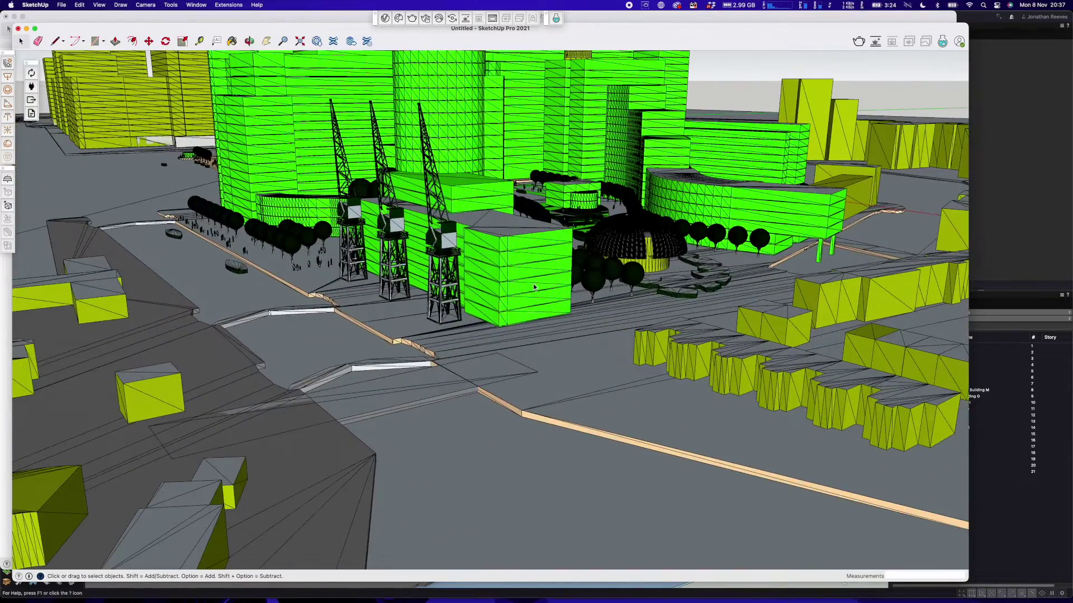
- Run V-Ray viewport renders of the Wood Wharf model from the crane side and from the opposite waterfront
left_click(875, 42)
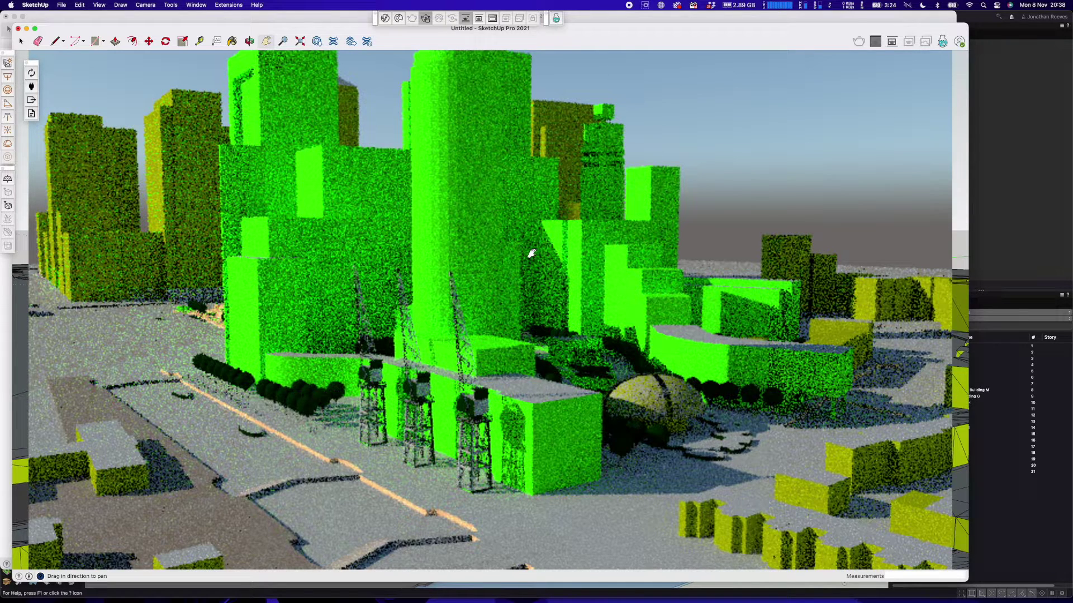
left_click(875, 42)
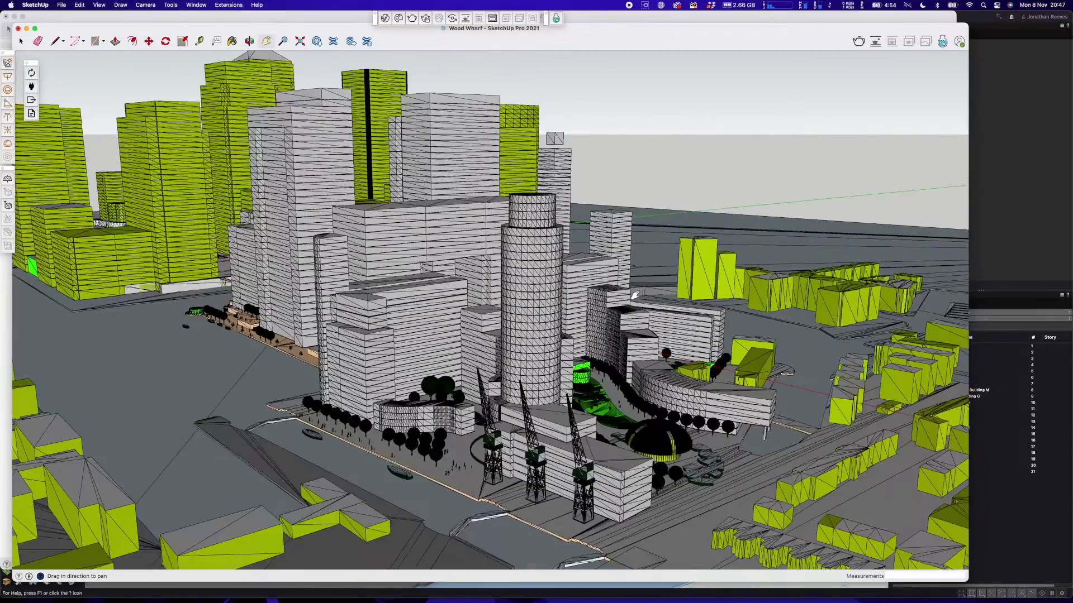
middle_click_drag(591, 333, 180, 314)
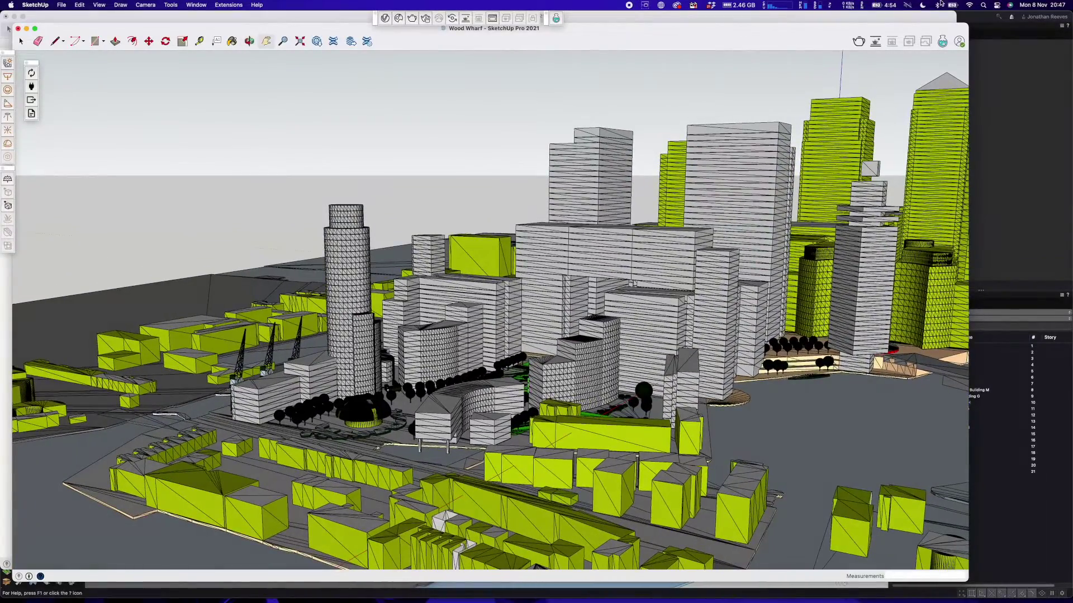
left_click(876, 43)
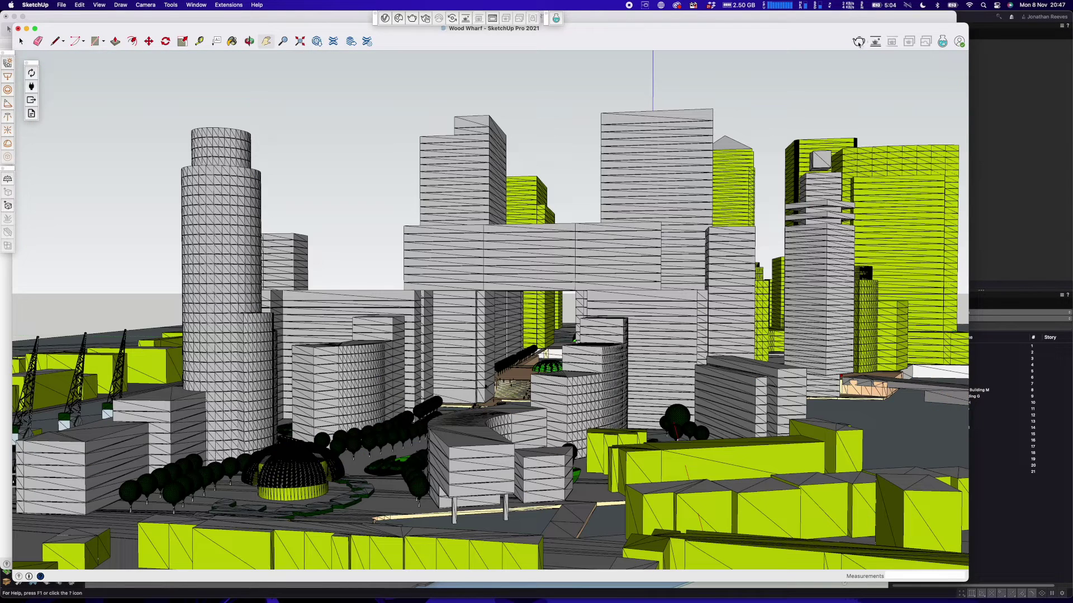
- Render the current city view in the V-Ray Frame Buffer, enlarge its window and inspect the image up close
left_click(859, 42)
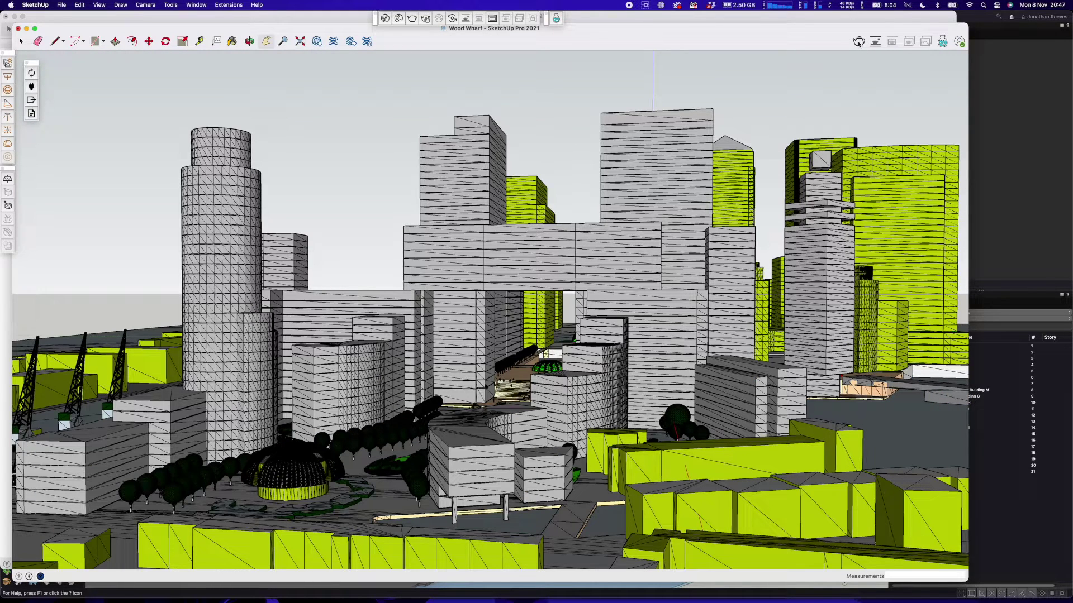
left_click(859, 42)
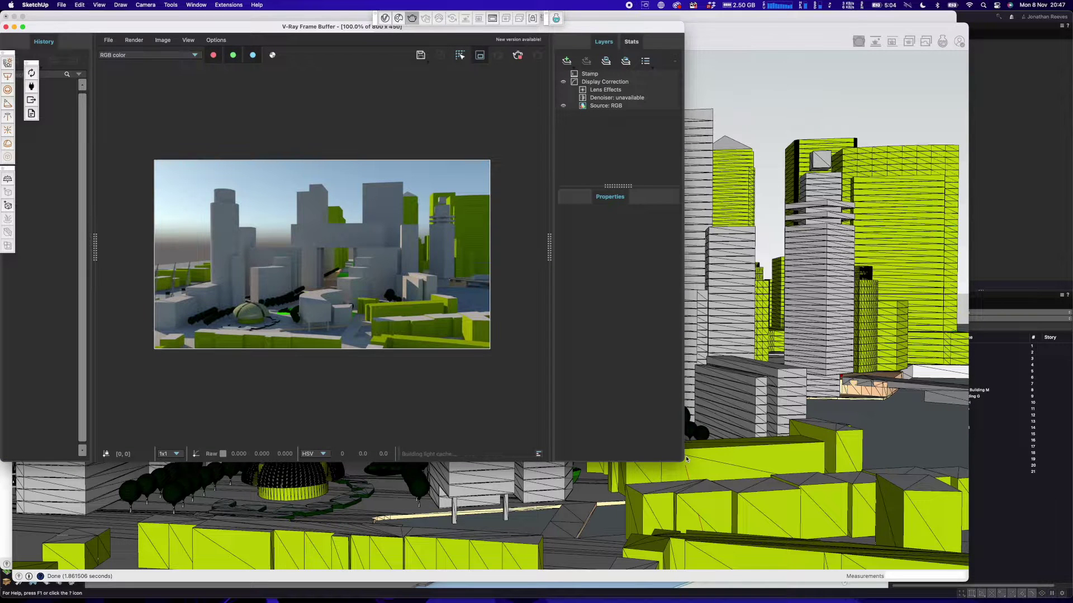
left_click_drag(679, 458, 781, 556)
scroll(378, 316, "up", 3)
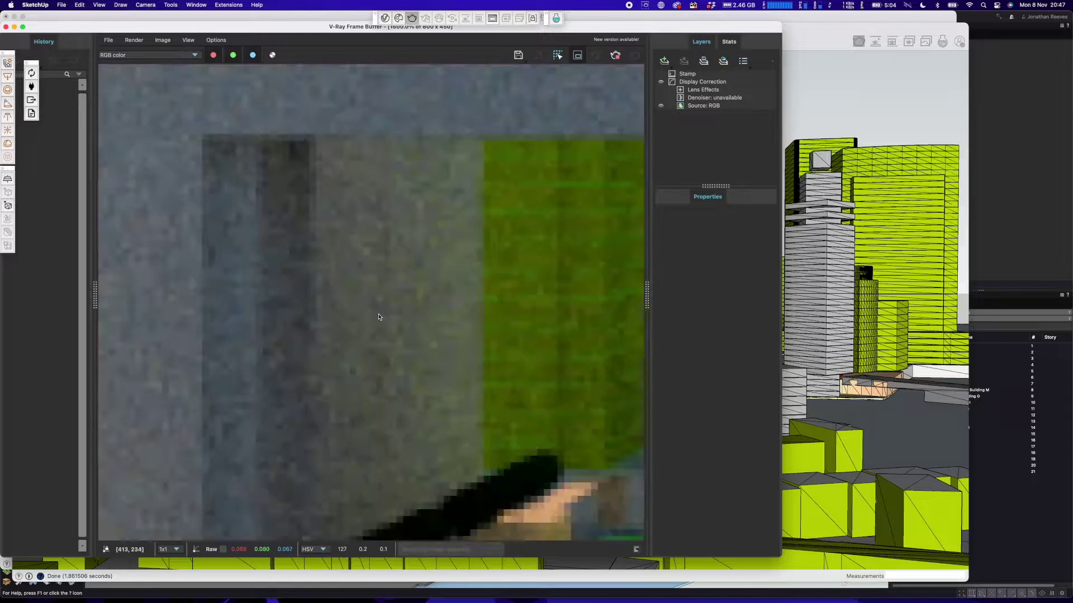
scroll(381, 318, "down", 3)
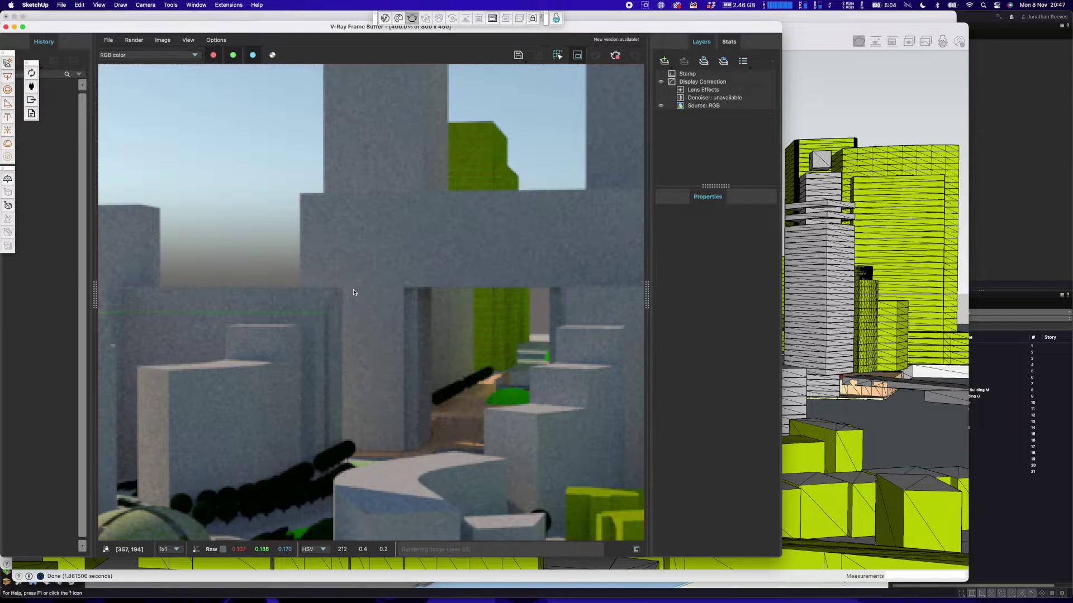
scroll(353, 292, "down", 3)
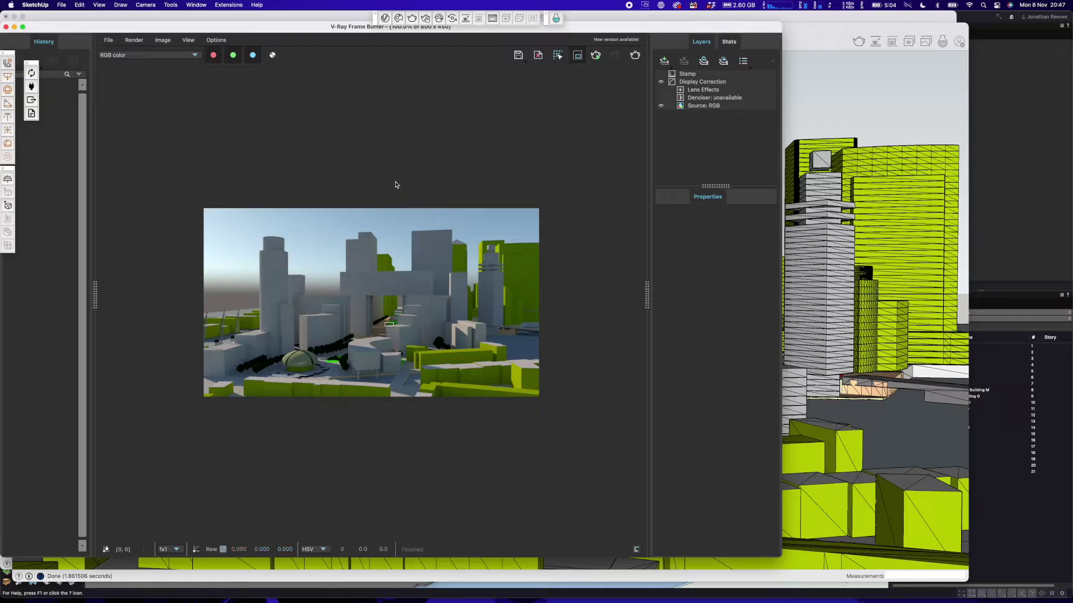
- Move the V-Ray Frame Buffer aside, start an interactive render of the city view and close the frame buffer
left_click_drag(274, 26, 1072, 53)
middle_click_drag(693, 290, 624, 300)
left_click_drag(1072, 32, 365, 16)
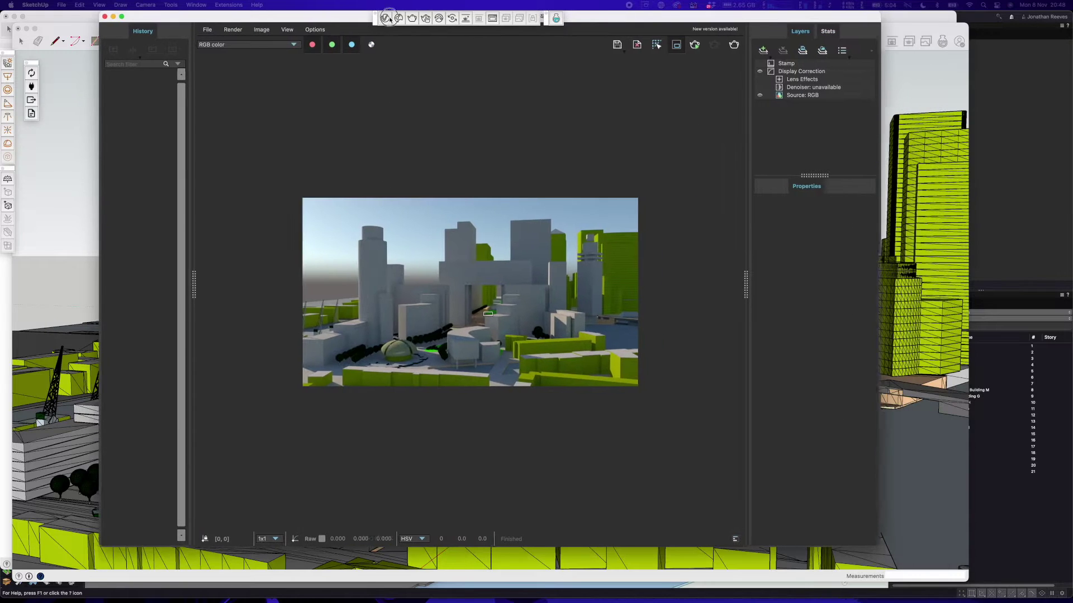
scroll(476, 294, "up", 2)
scroll(478, 294, "down", 2)
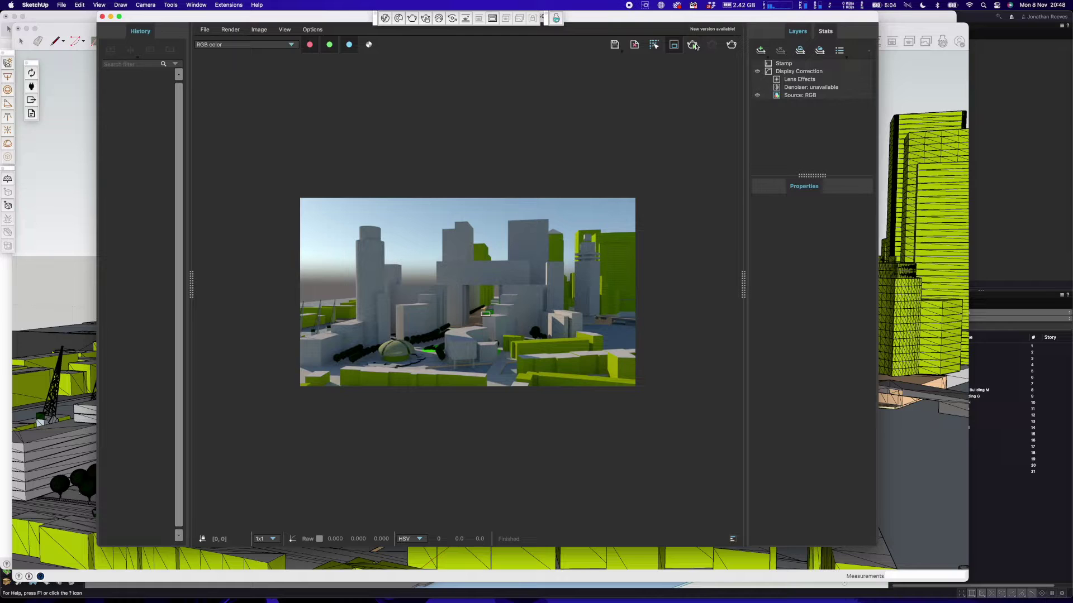
left_click(730, 45)
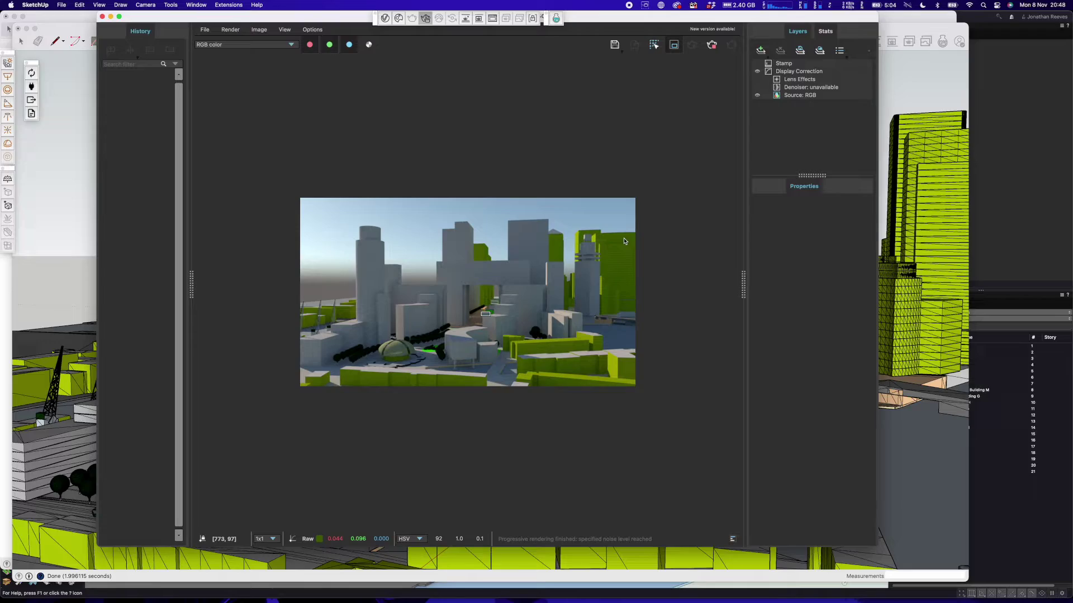
left_click(102, 17)
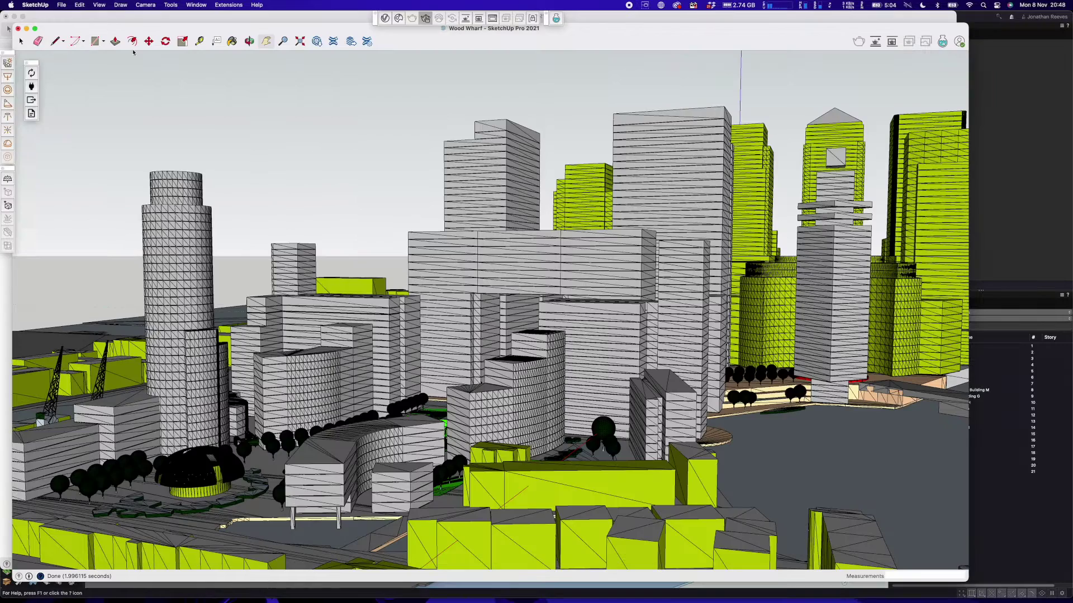
- Frame the domed pavilion and tree-lined plaza up close and render them live in the viewport from shifting angles
scroll(593, 338, "down", 5)
middle_click_drag(517, 374, 531, 364)
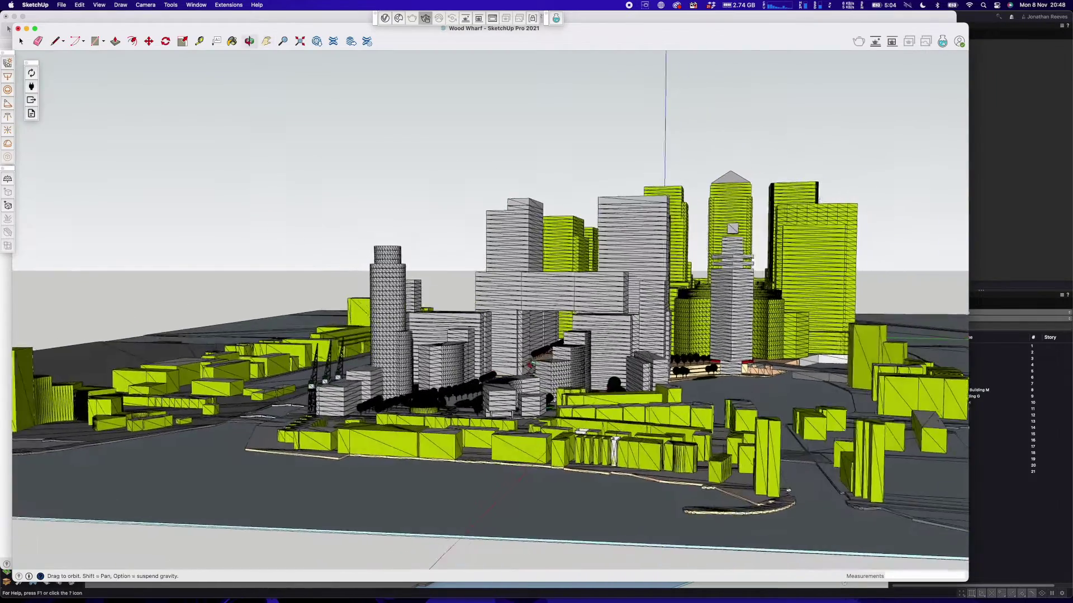
scroll(512, 390, "up", 8)
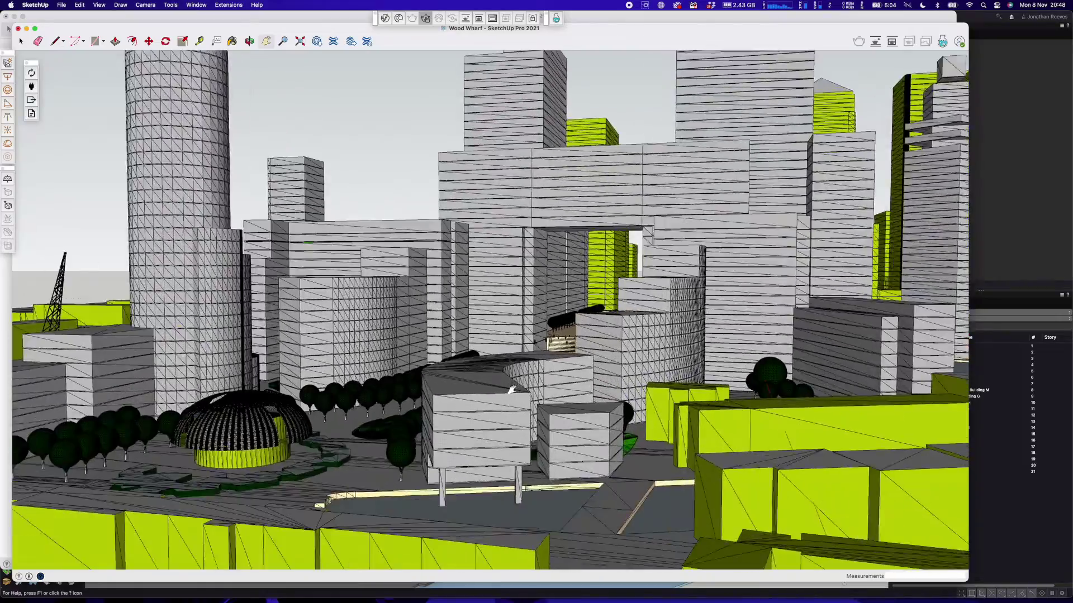
scroll(511, 390, "up", 4)
middle_click_drag(510, 376, 903, 417, "shift")
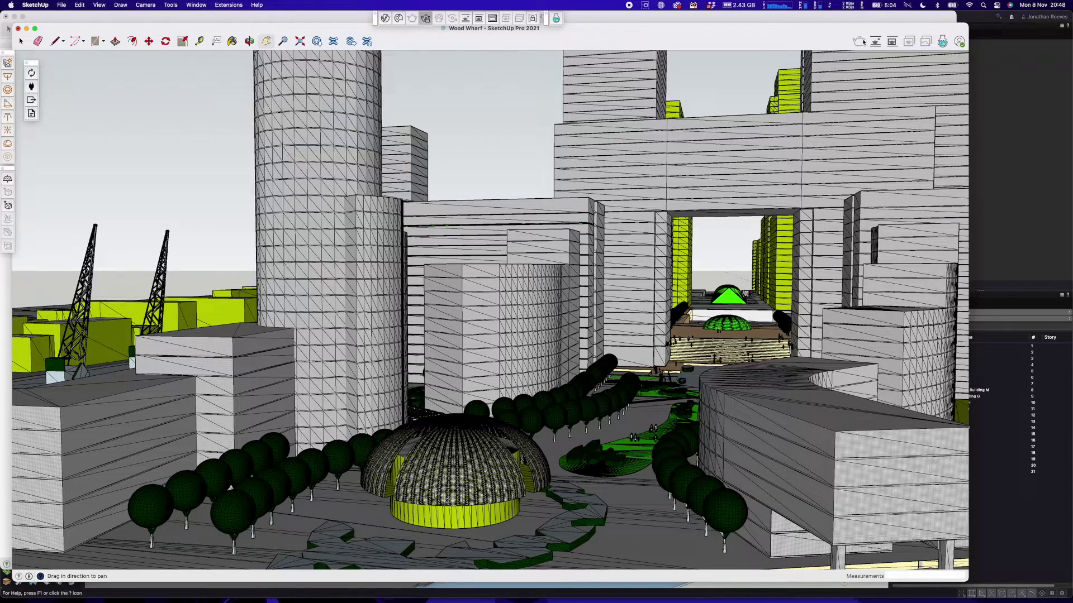
left_click(876, 43)
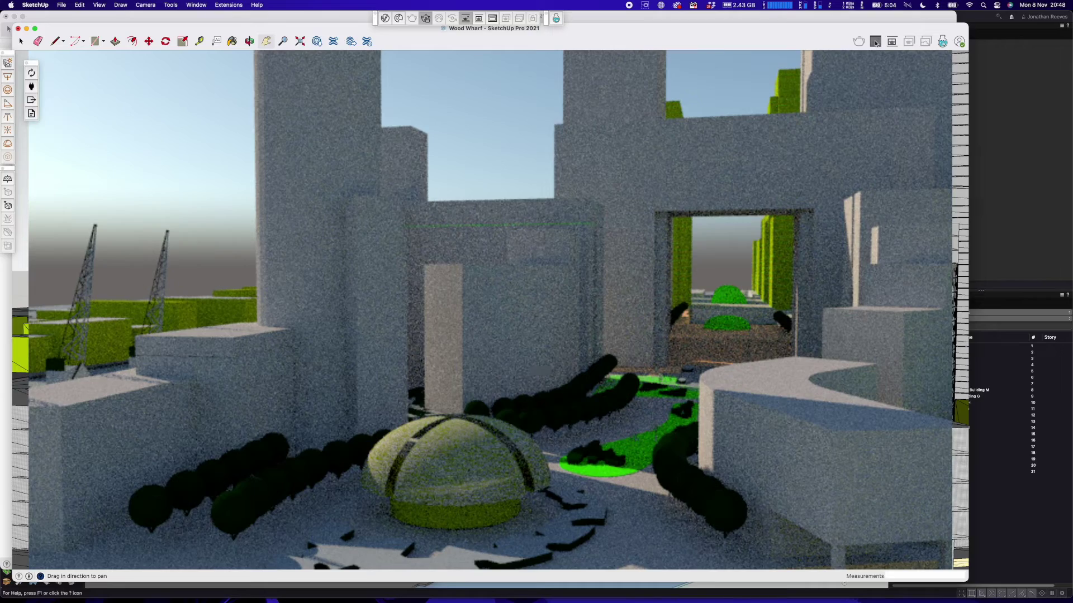
left_click_drag(583, 378, 633, 378)
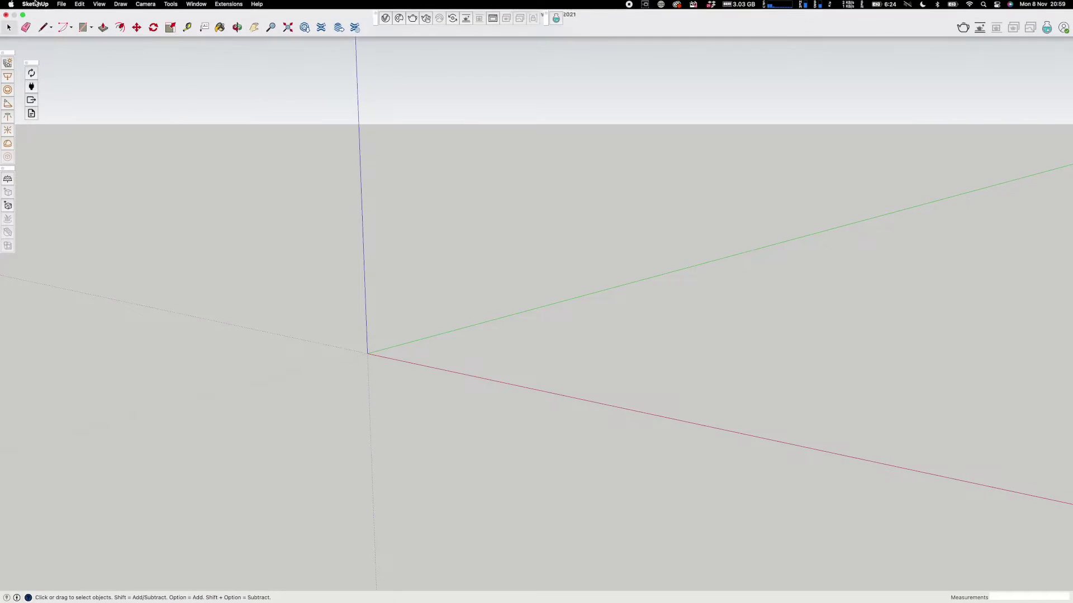
- Open the recent file Falling+Water+01.skp, declining its recovered version
left_click(61, 4)
mouse_move(100, 45)
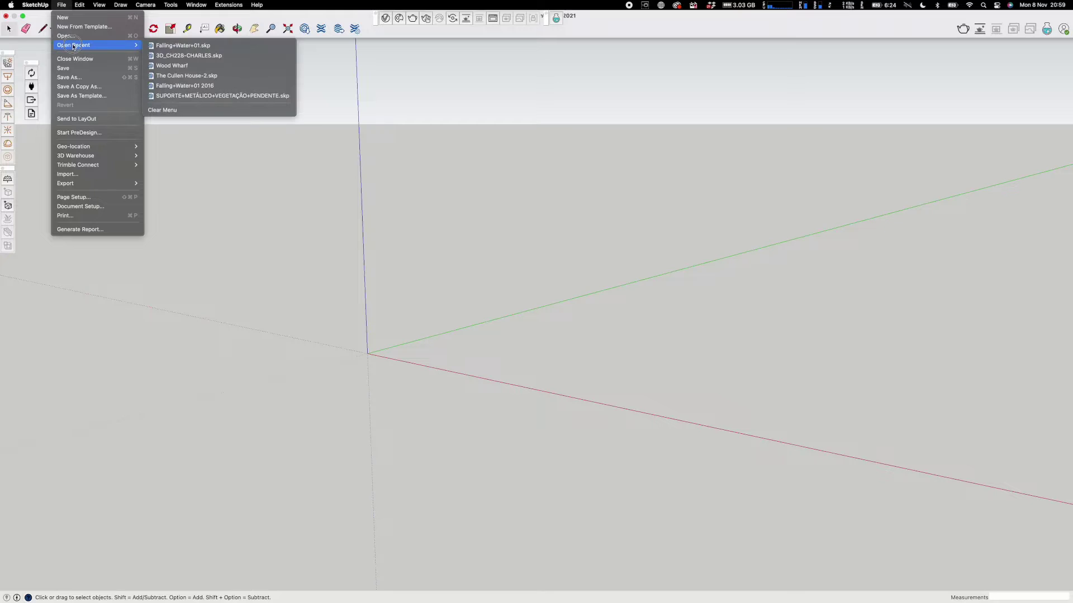
left_click(151, 47)
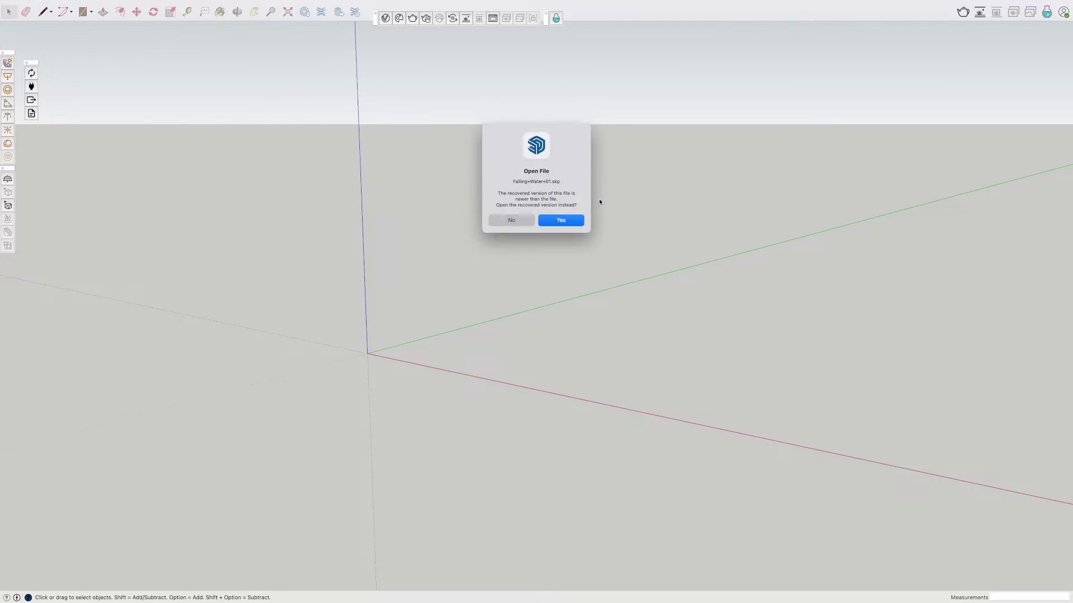
left_click(528, 221)
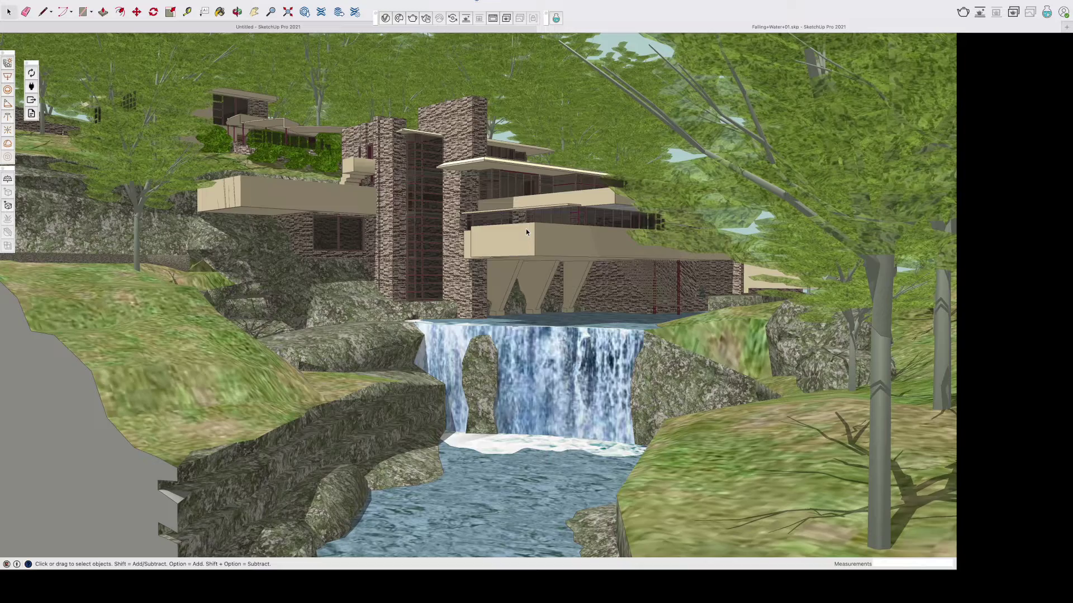
- View the Fallingwater house from farther away, and switch the window out of full screen and back again
scroll(527, 232, "down", 3)
key("o")
left_click_drag(527, 232, 498, 255)
middle_click_drag(498, 255, 469, 252)
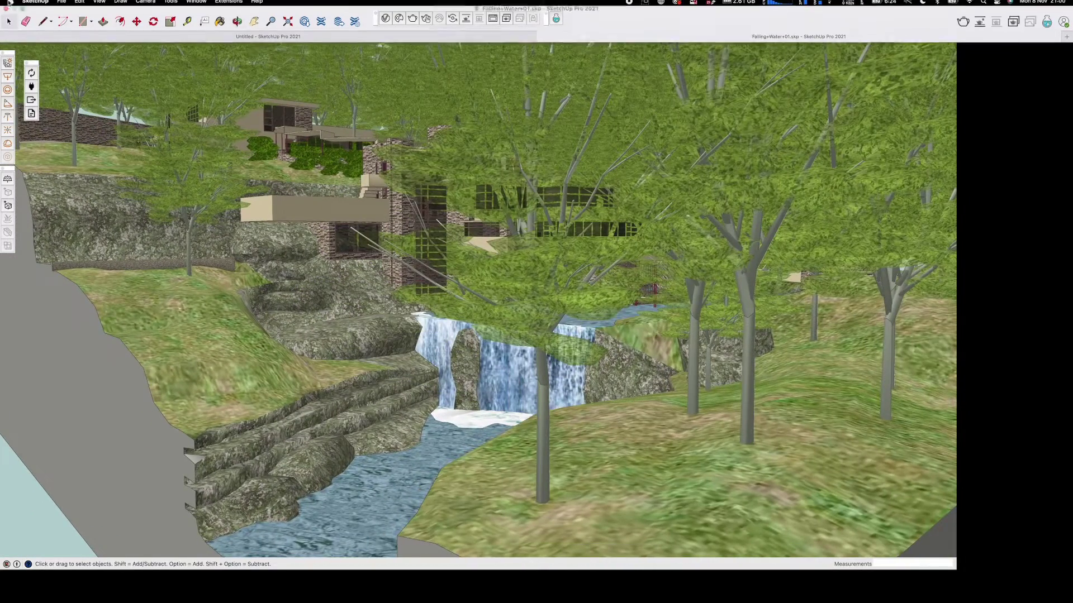
left_click(22, 18)
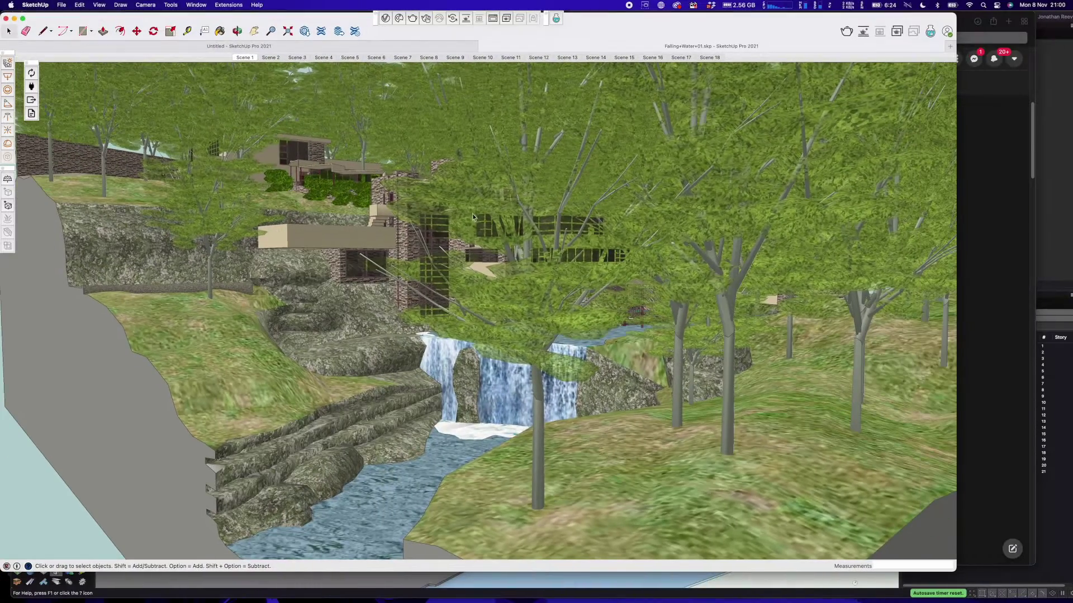
left_click(22, 18)
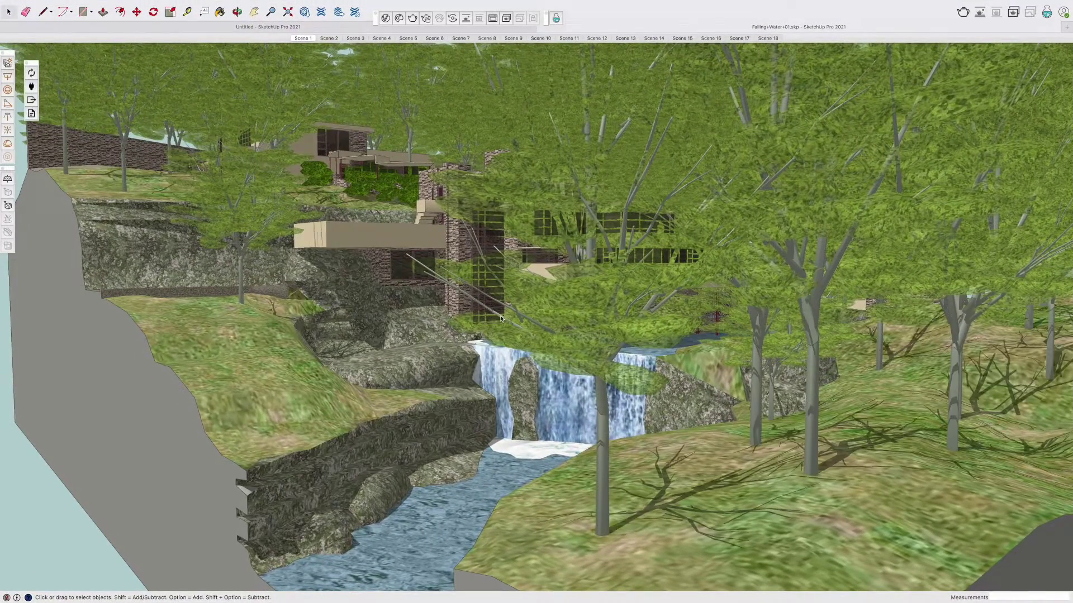
- Examine the Fallingwater house and its terraces above the waterfall from the side, from above and up close
key("h")
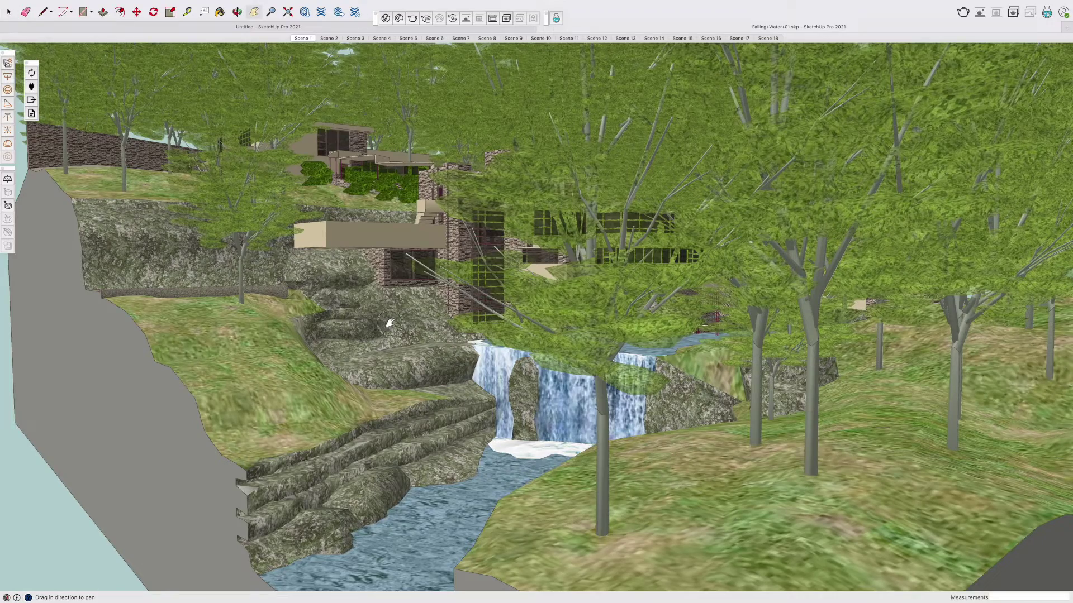
left_click_drag(390, 323, 539, 393)
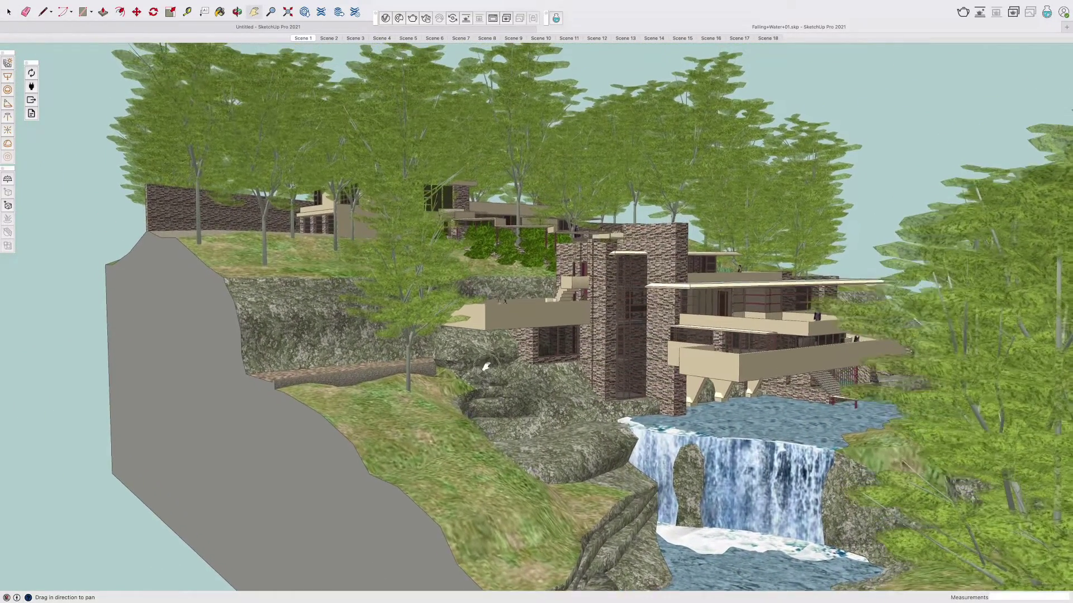
right_click(477, 342)
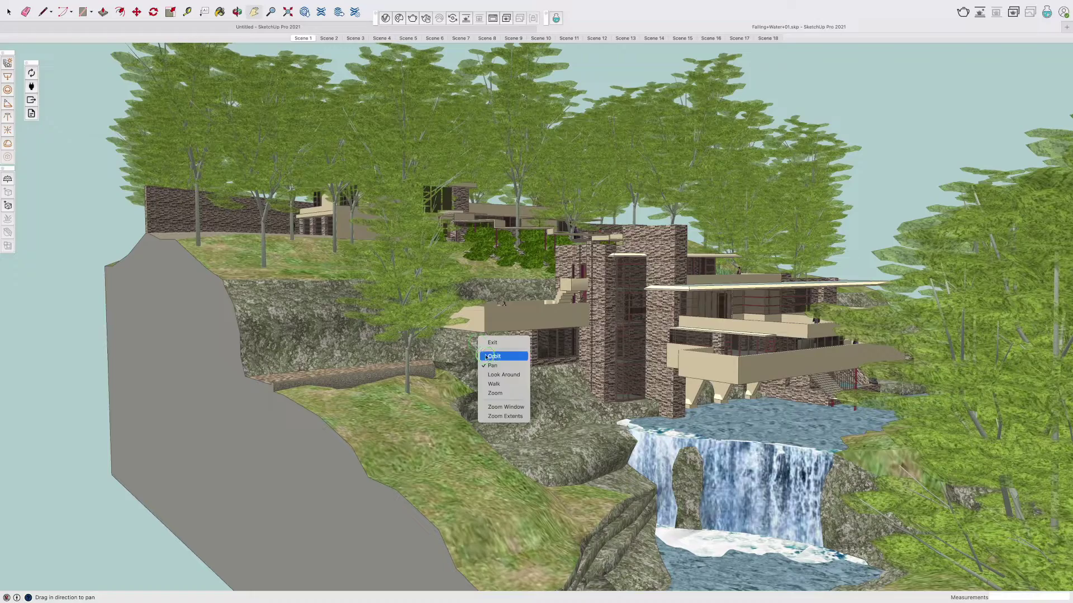
left_click(486, 356)
left_click_drag(487, 356, 559, 416)
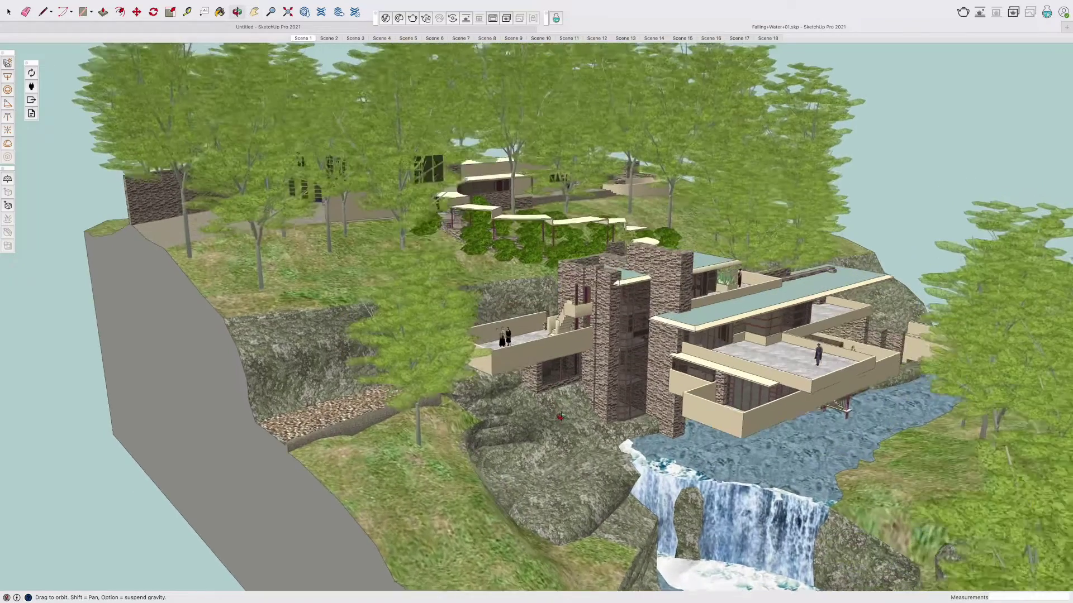
scroll(700, 386, "up", 3)
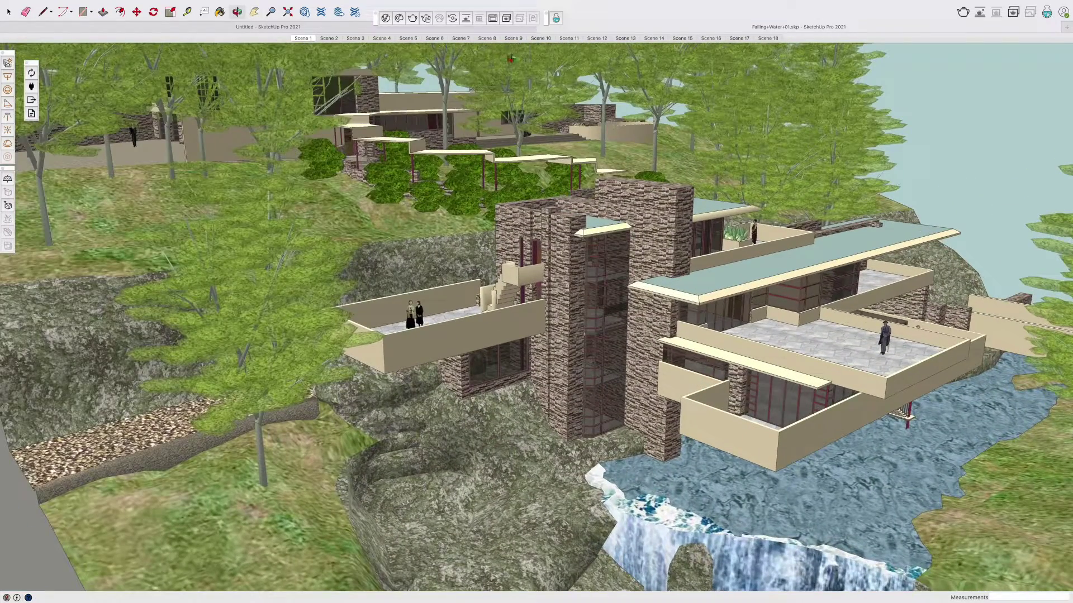
- Step through the model's saved scenes from Scene 2 to Scene 18
left_click(328, 38)
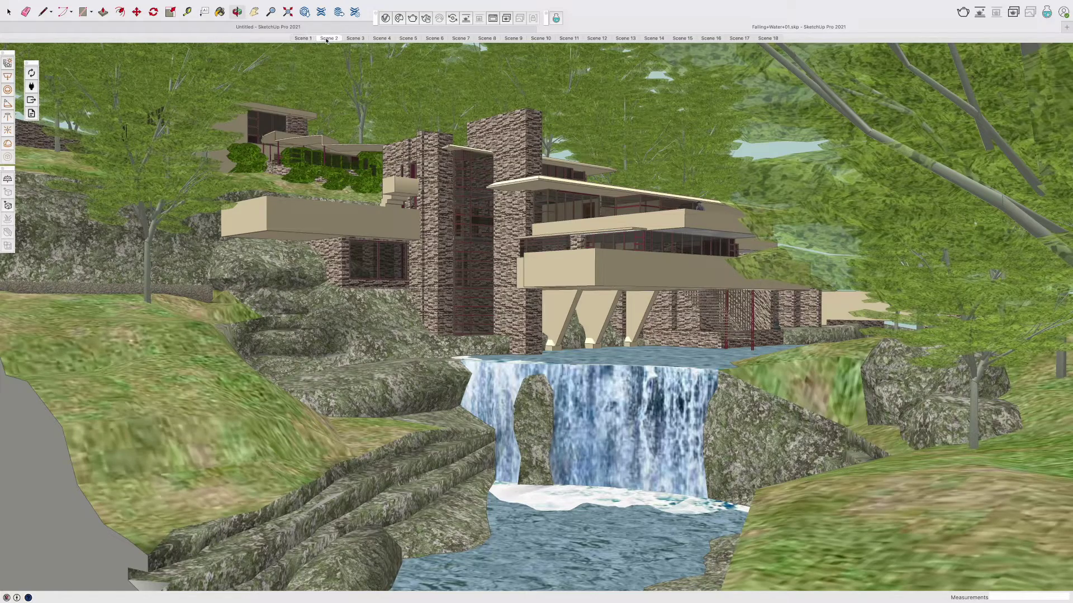
left_click(356, 38)
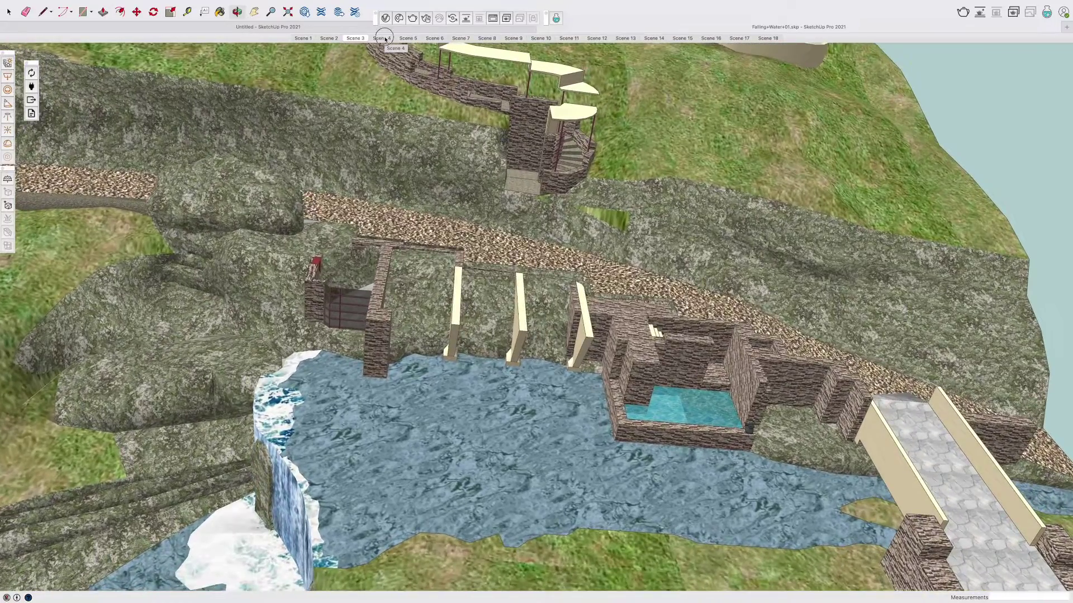
left_click(383, 38)
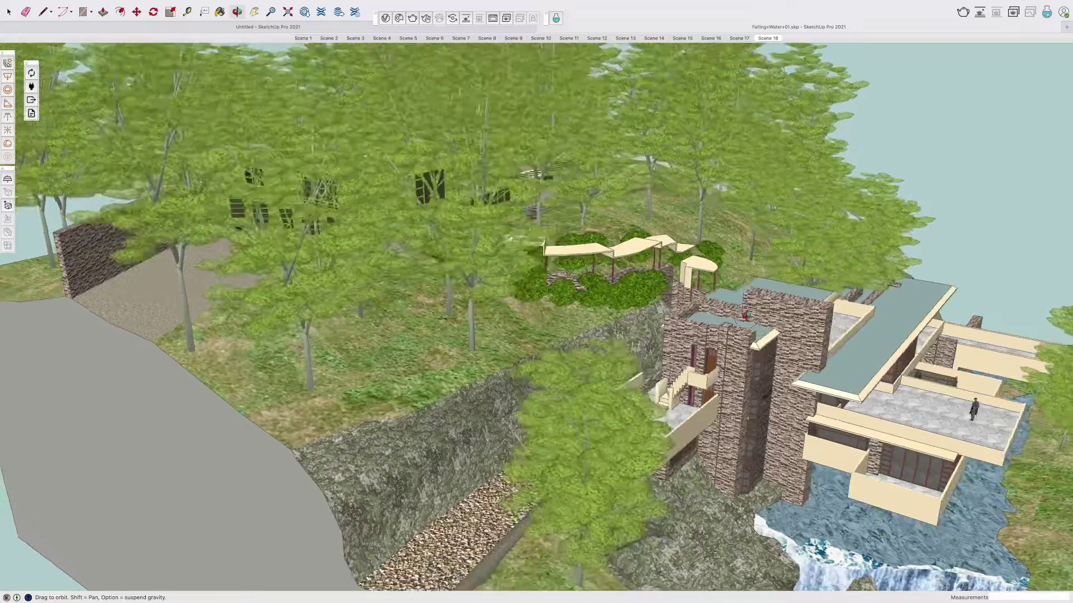
- Frame the house from low down facing the waterfall and render that view with V-Ray
left_click_drag(744, 316, 629, 187)
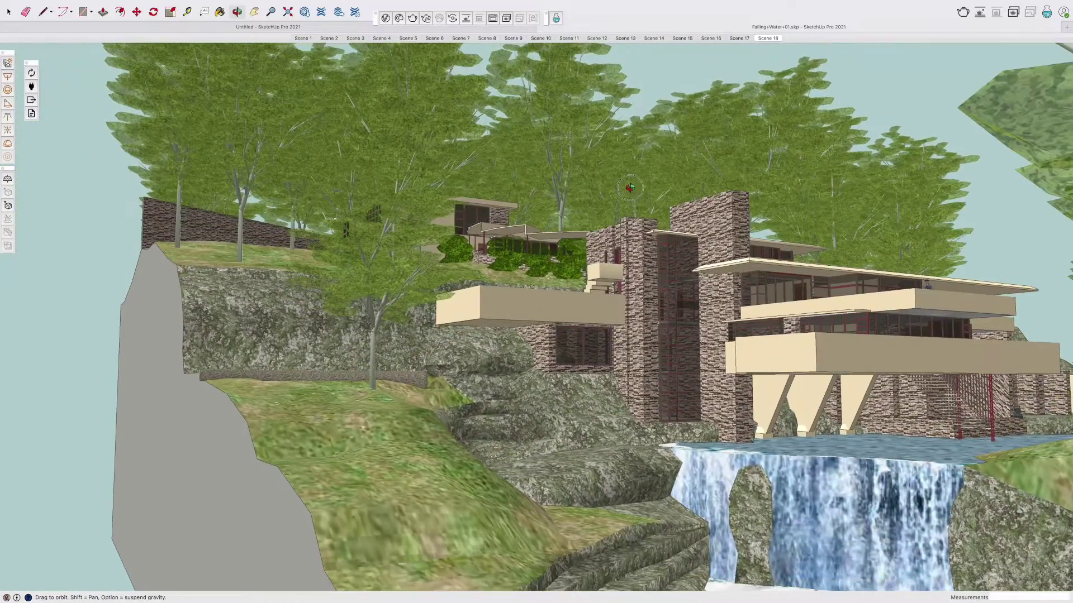
left_click_drag(696, 266, 670, 235)
key("shift")
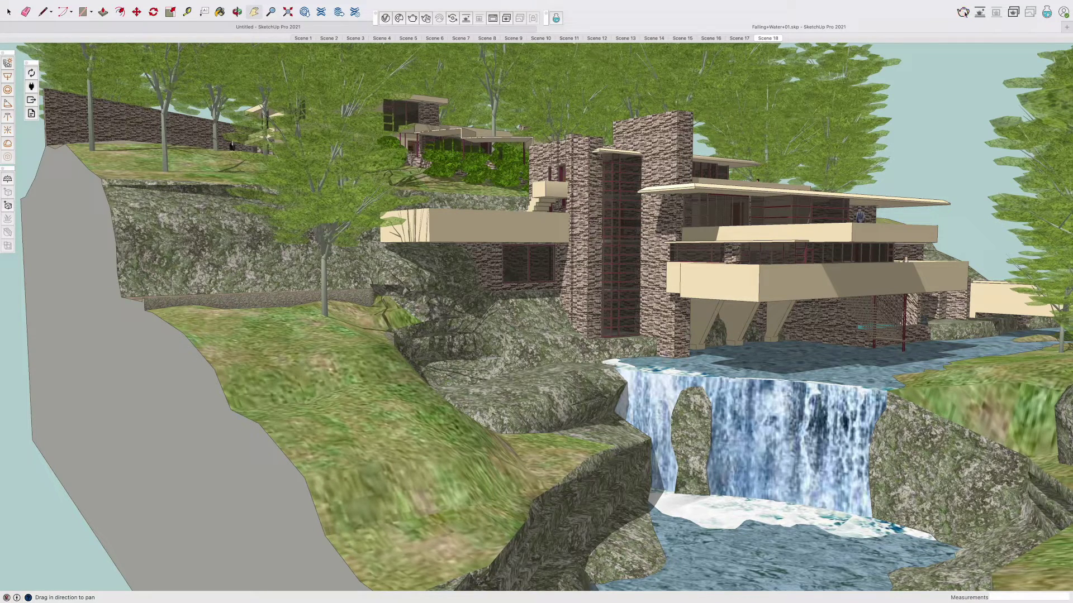
left_click(965, 13)
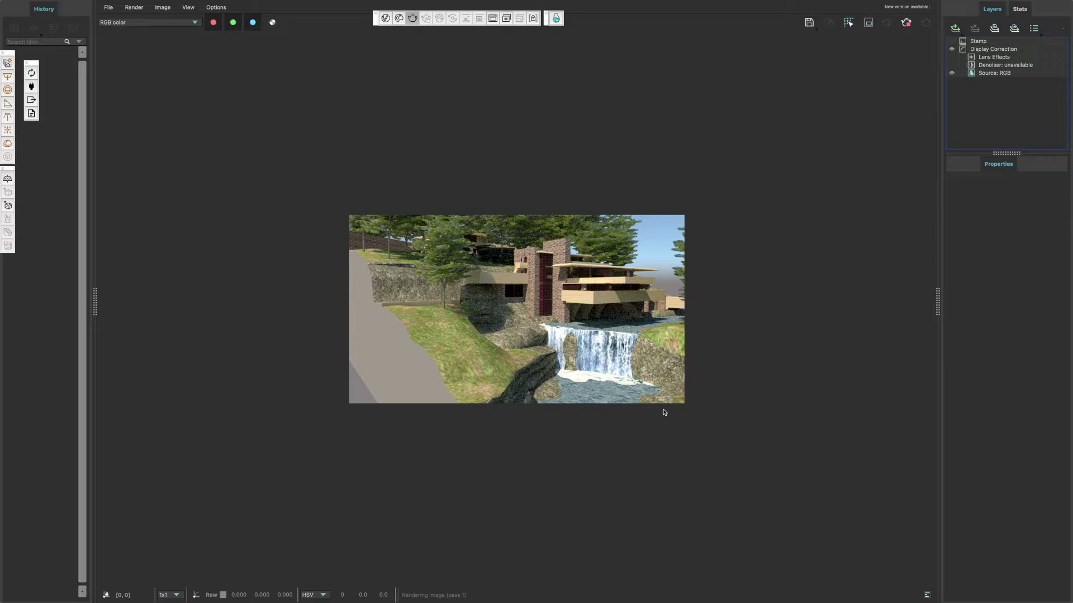
- Return from the V-Ray render to the Fallingwater model and export it as the Datasmith file Falling+Water+01.udatasmith
left_click(160, 7)
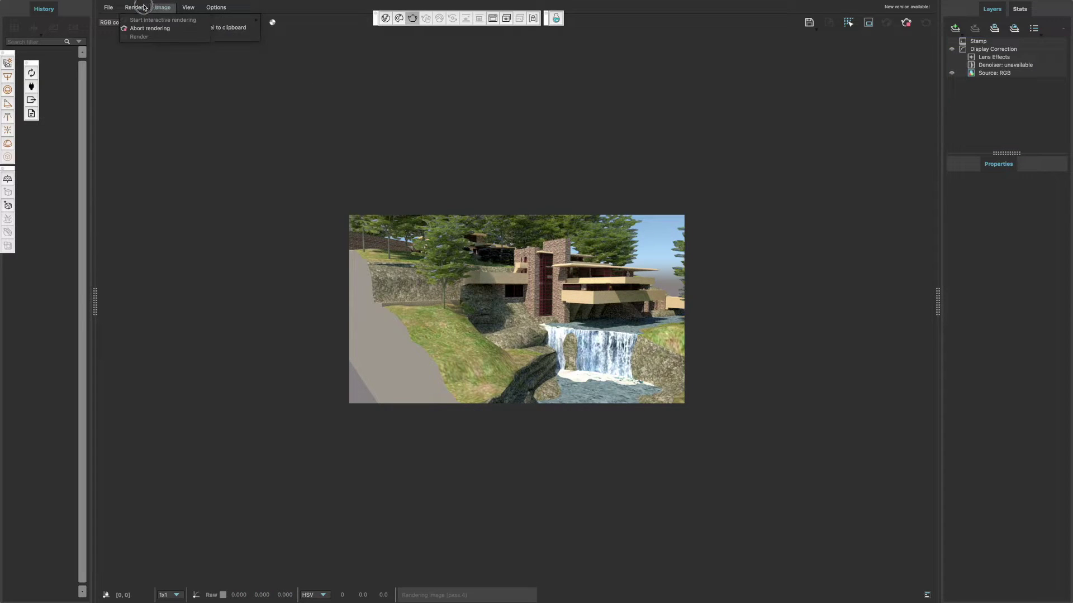
mouse_move(111, 8)
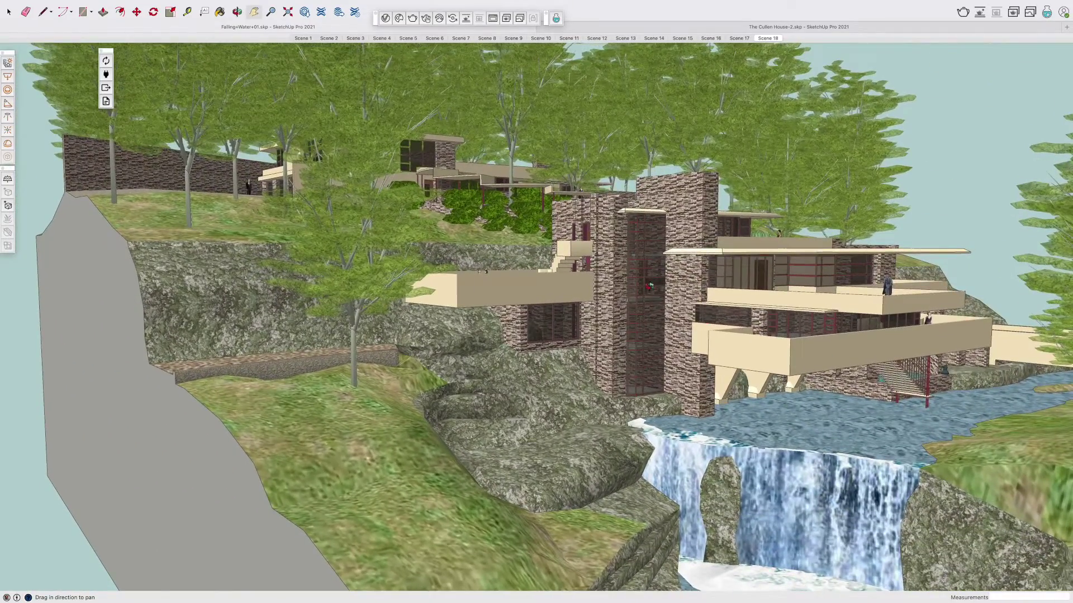
middle_click_drag(650, 287, 673, 341)
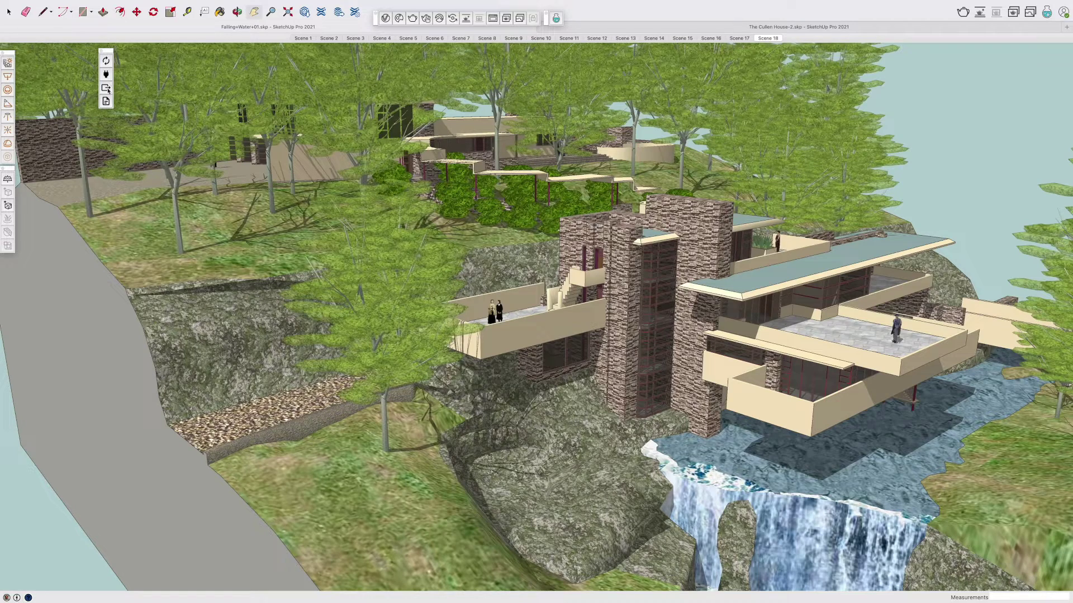
left_click(107, 88)
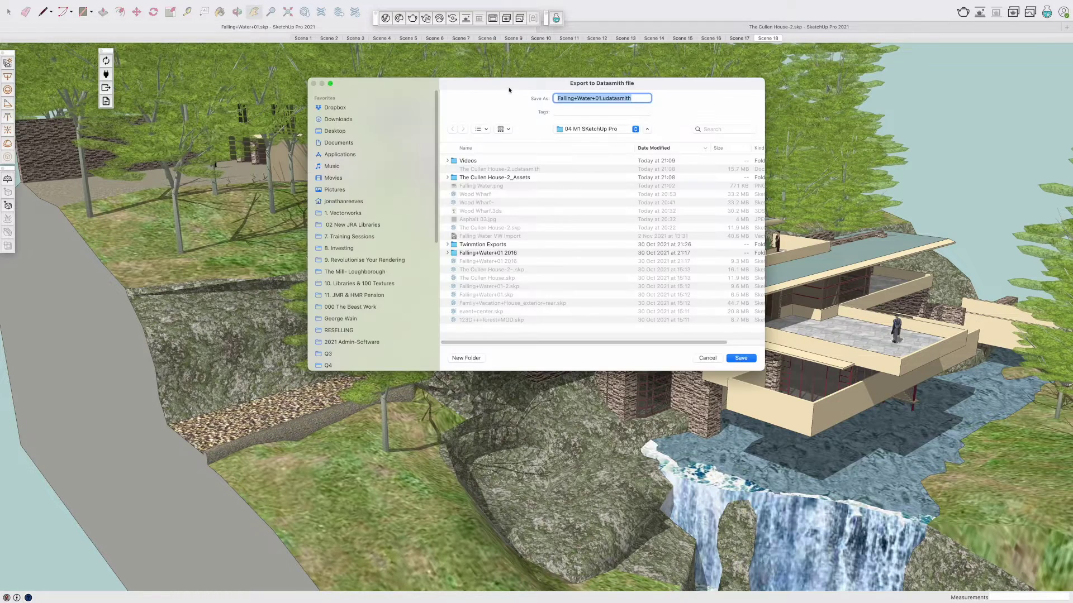
left_click(741, 359)
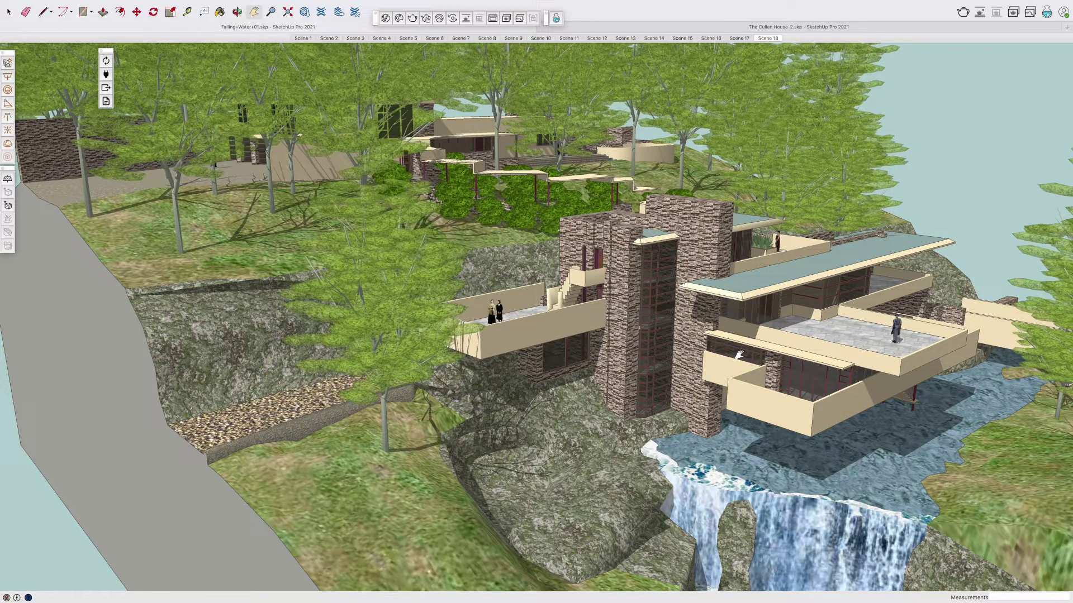
- Switch to Twinmotion and make its new project window full screen
mouse_move(961, 600)
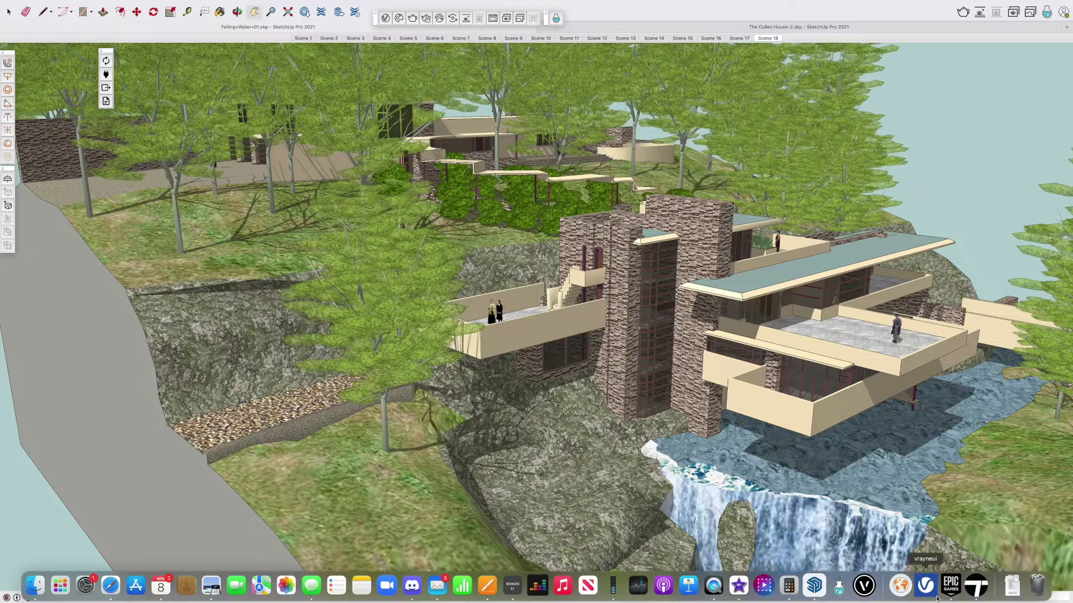
left_click(972, 592)
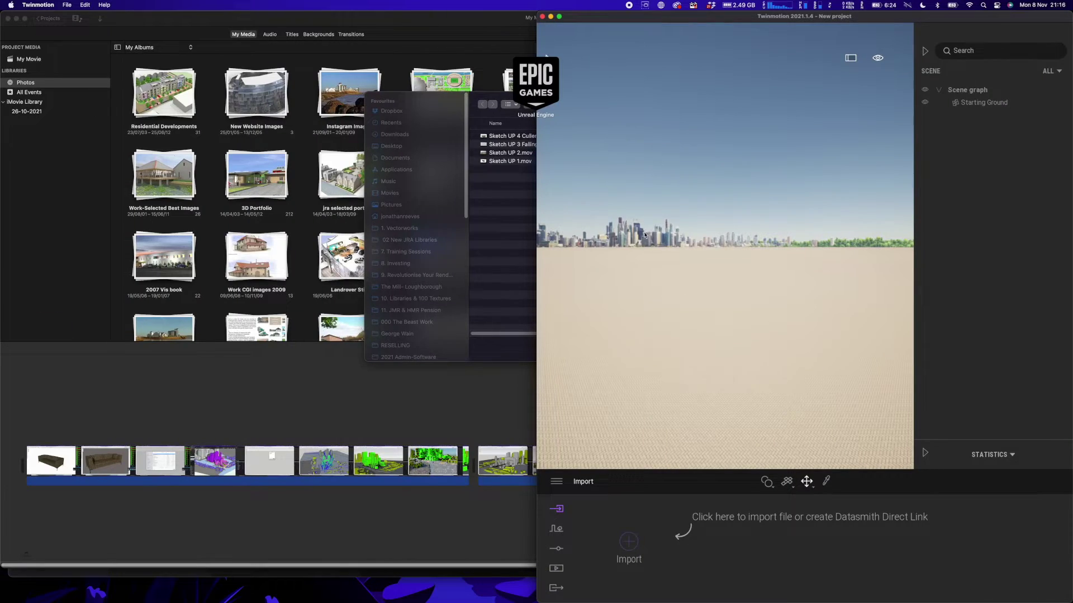
left_click(558, 16)
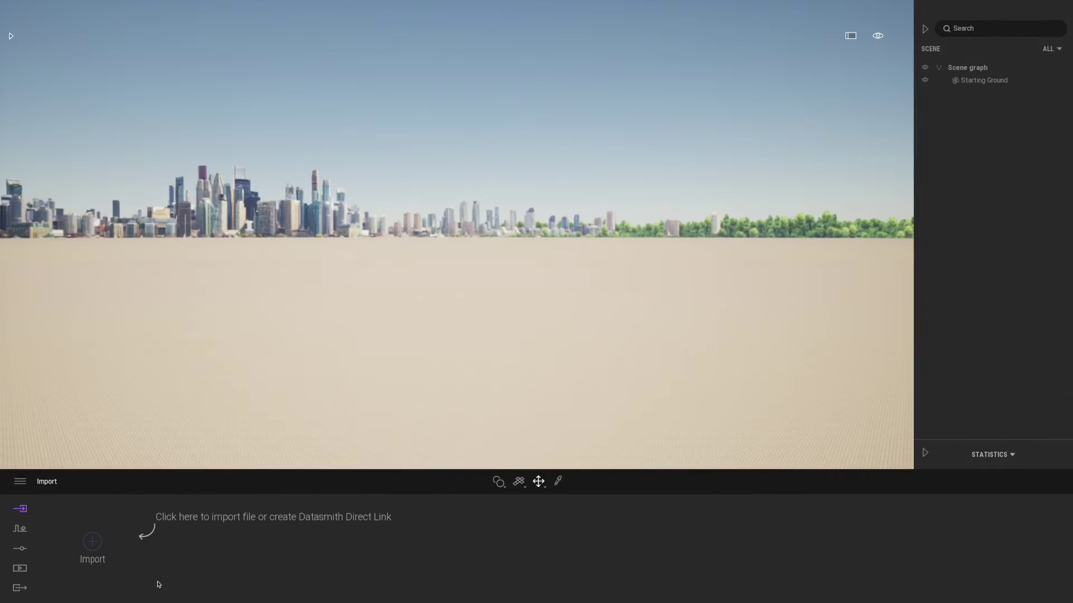
- Import the SketchUp source Falling+Water+01 as a Datasmith Direct Link with Collapse by material
left_click(93, 541)
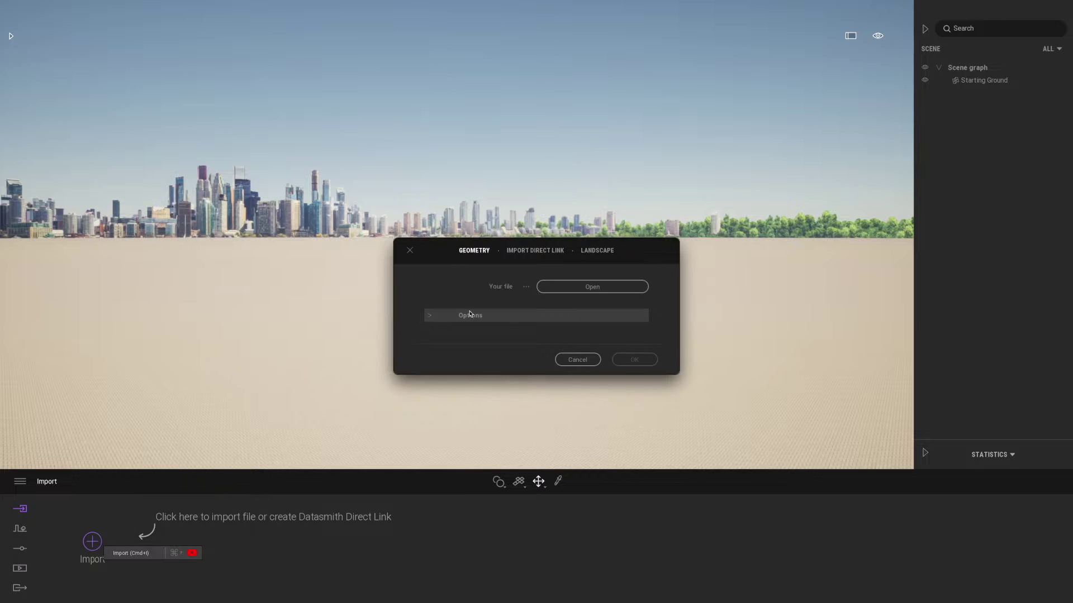
left_click(530, 252)
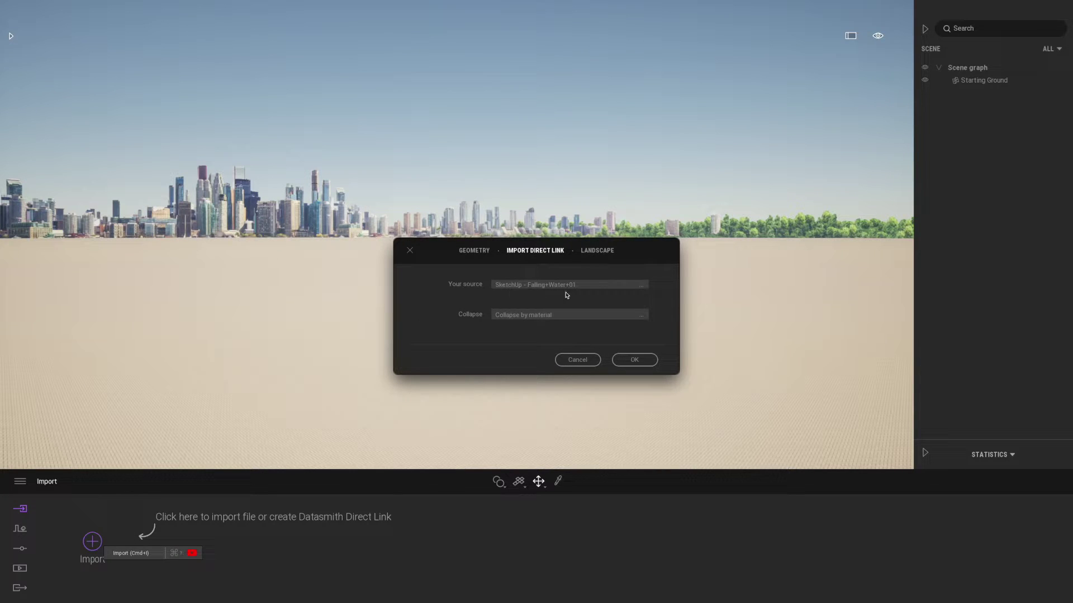
left_click(548, 318)
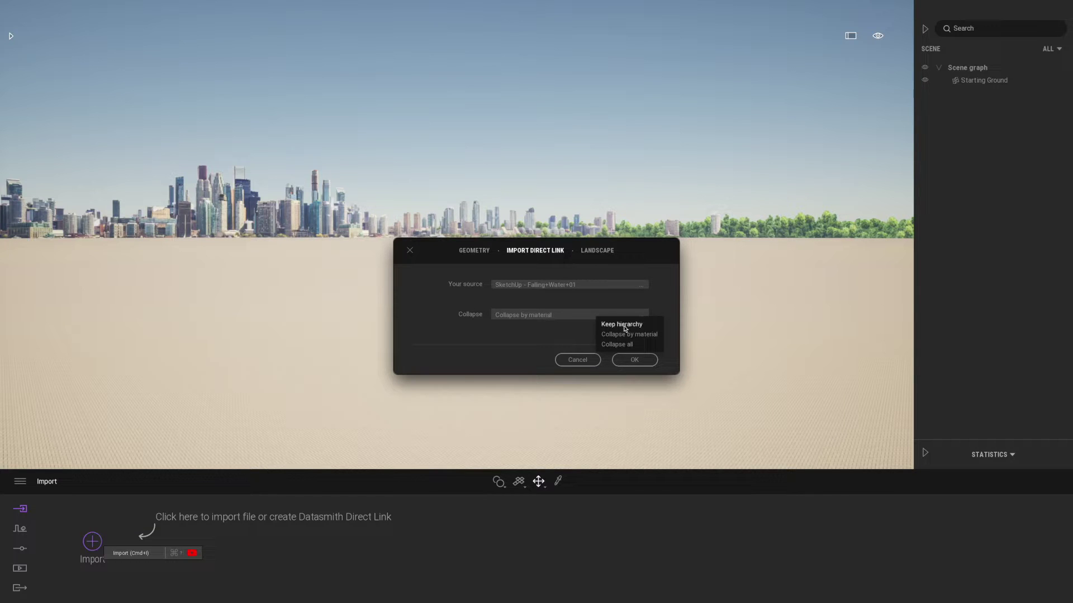
left_click(634, 362)
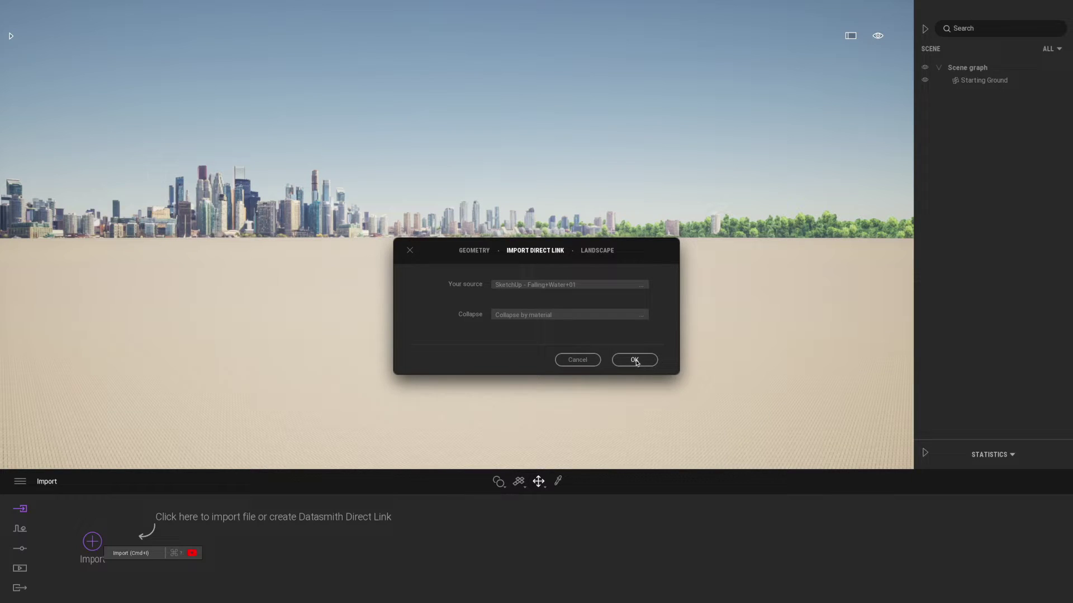
left_click(636, 361)
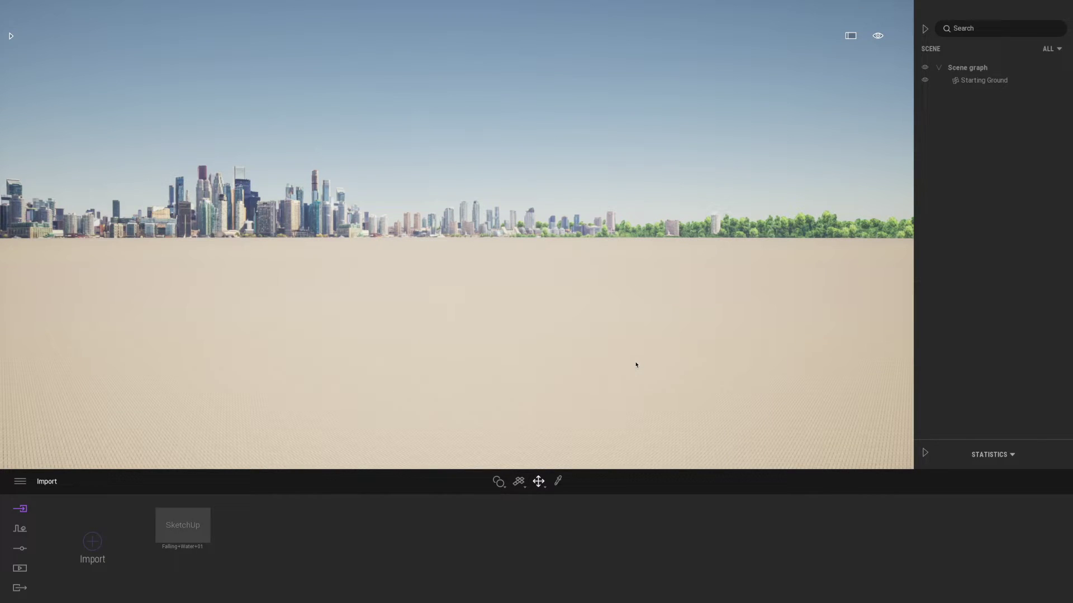
- Switch to SketchUp and synchronize the Fallingwater model with Twinmotion through the Datasmith Direct Link
mouse_move(727, 602)
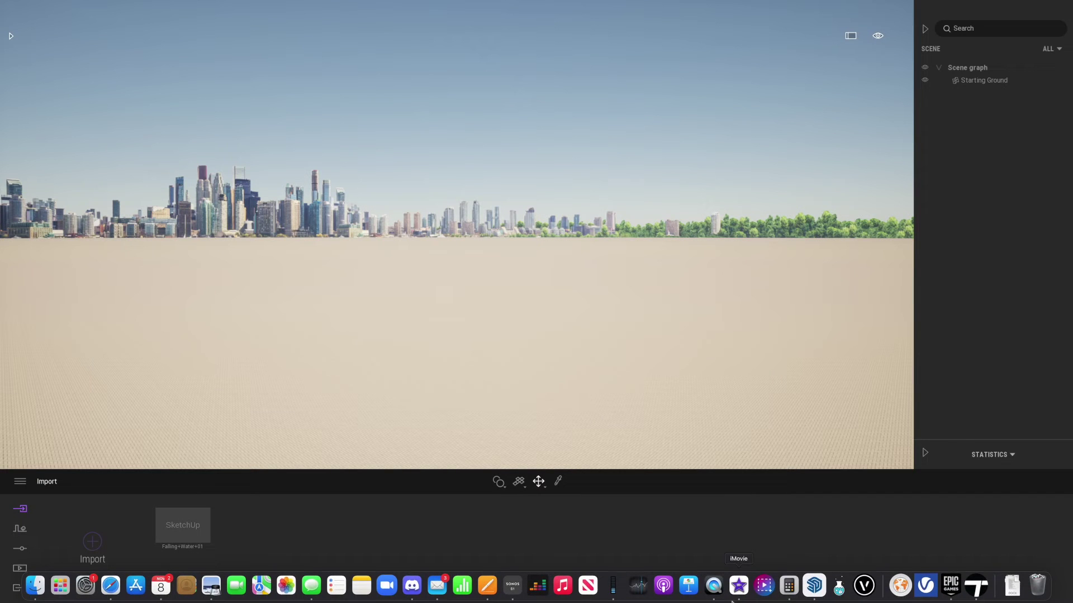
left_click(821, 591)
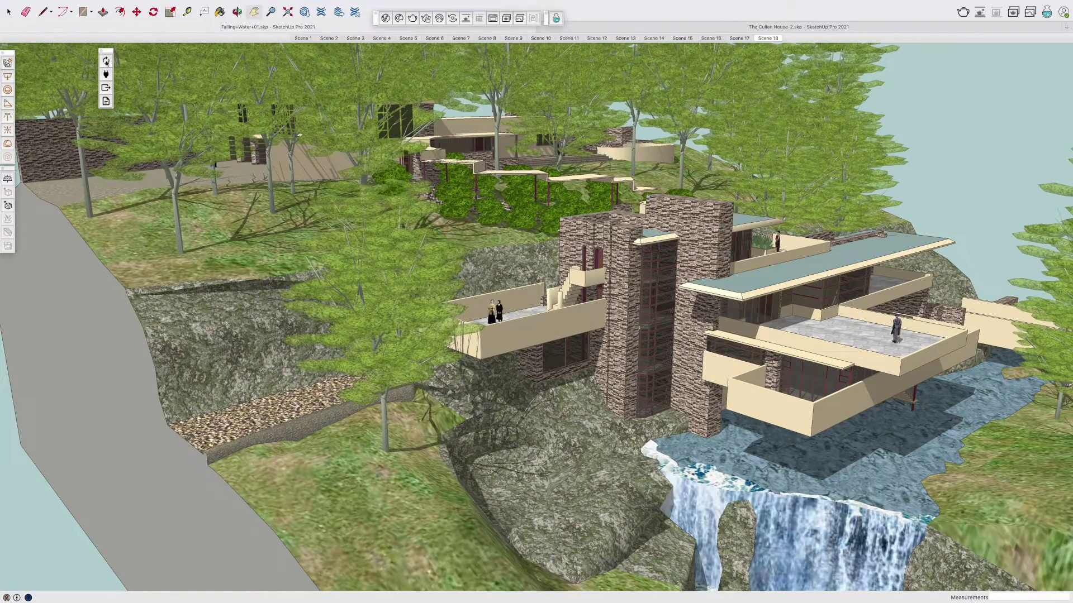
left_click(106, 63)
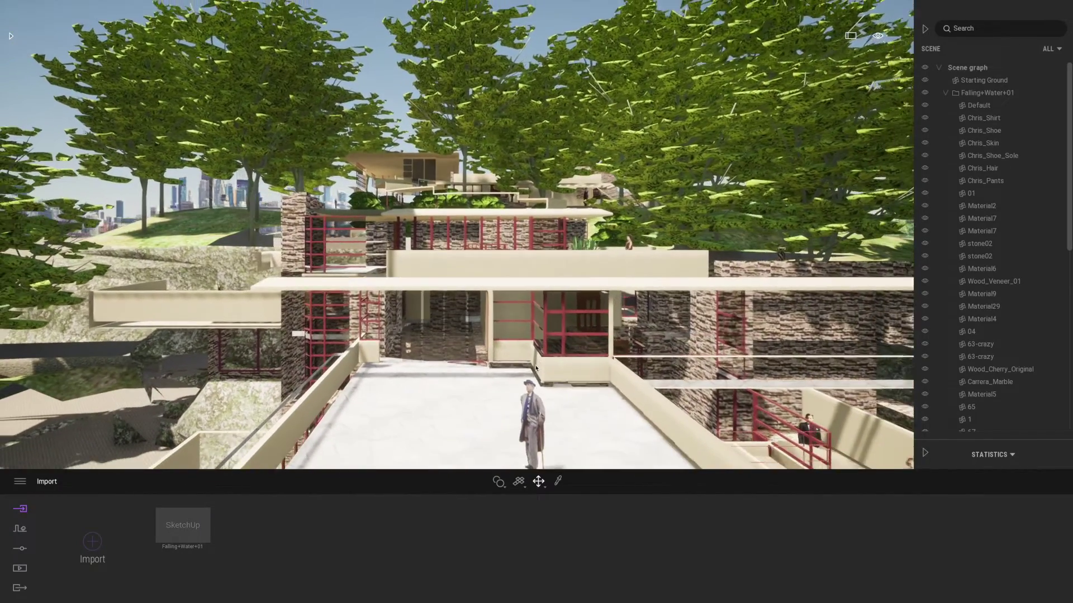
- Frame the whole house in Twinmotion and hide the Starting Ground in the scene graph
key("s")
key("a")
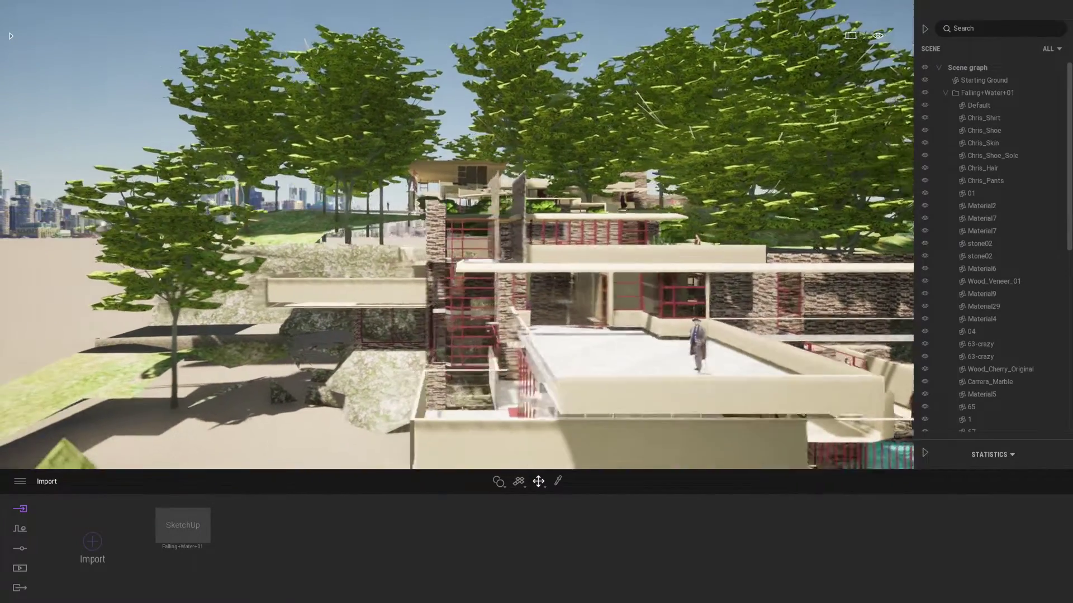
key("s")
key("q")
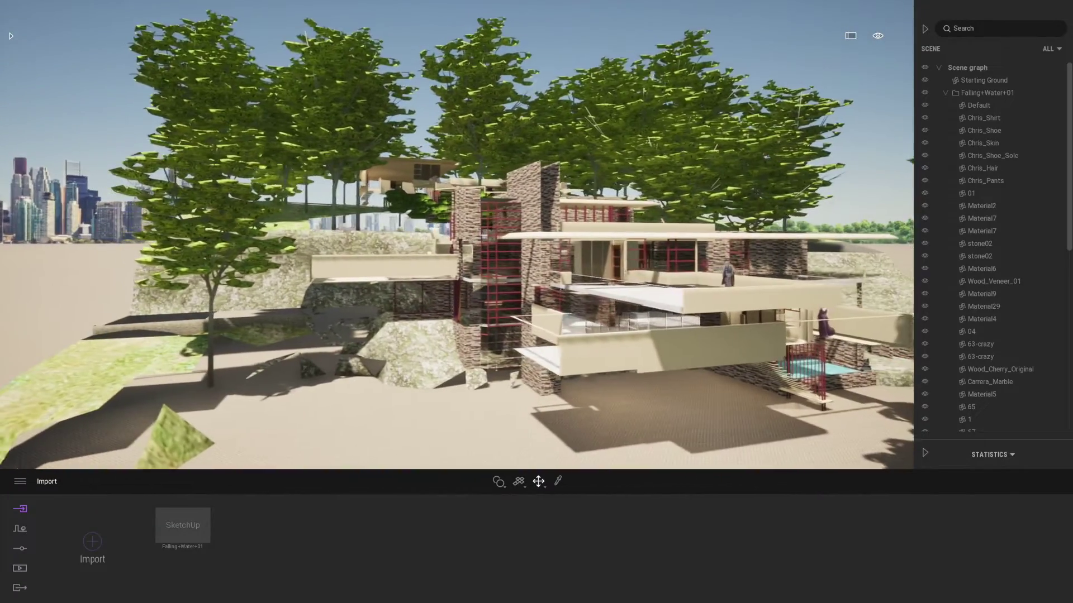
left_click(926, 82)
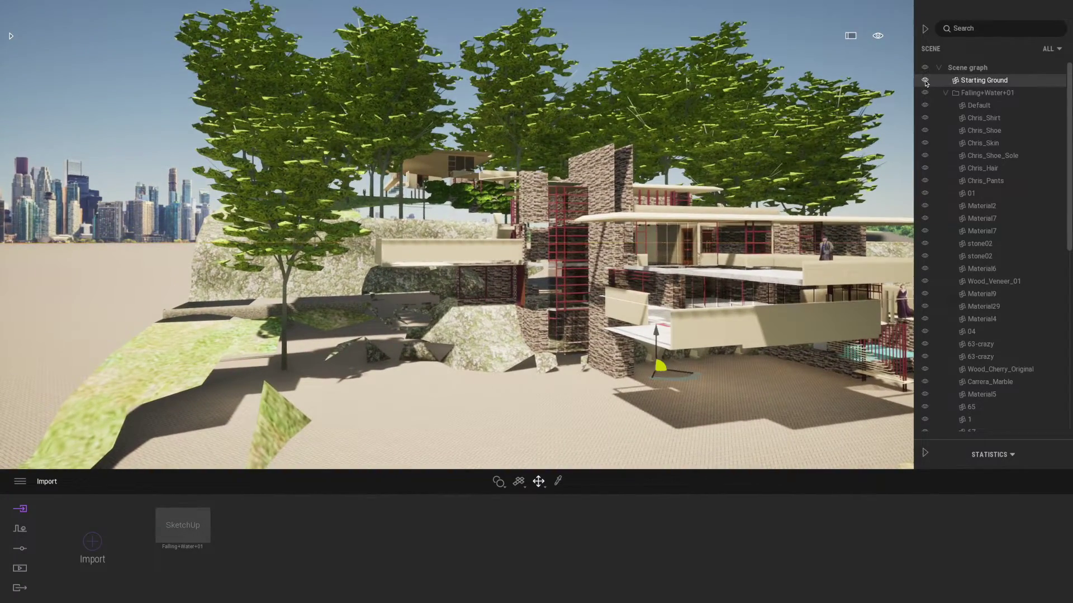
left_click(926, 81)
- Apply the Grass 1 nature material to the grey bank, the grassy slopes and the rock surfaces around the waterfall
middle_click_drag(483, 459, 471, 335)
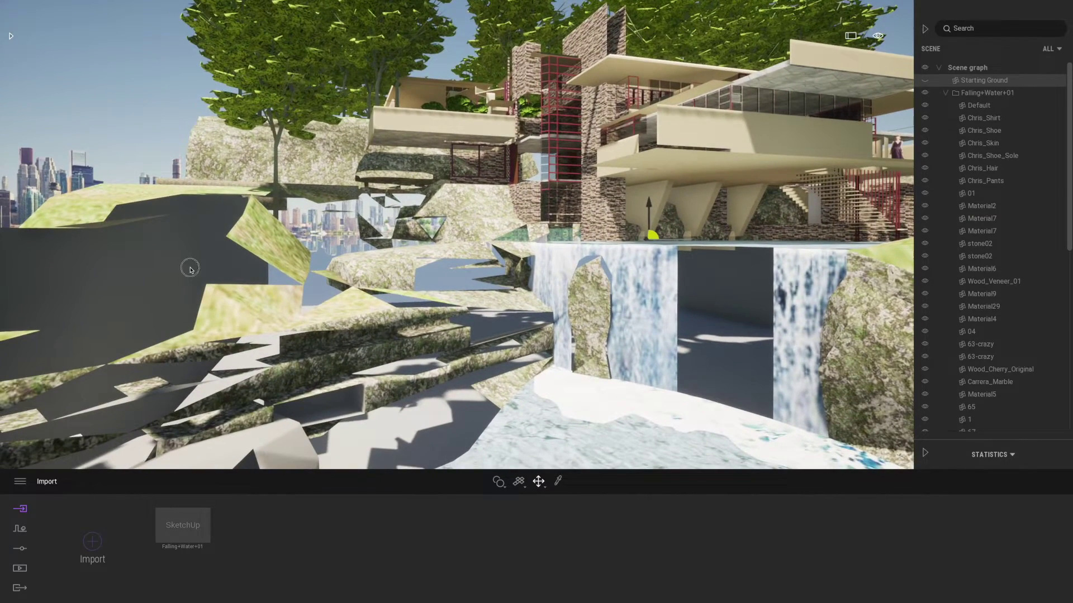
left_click(190, 270)
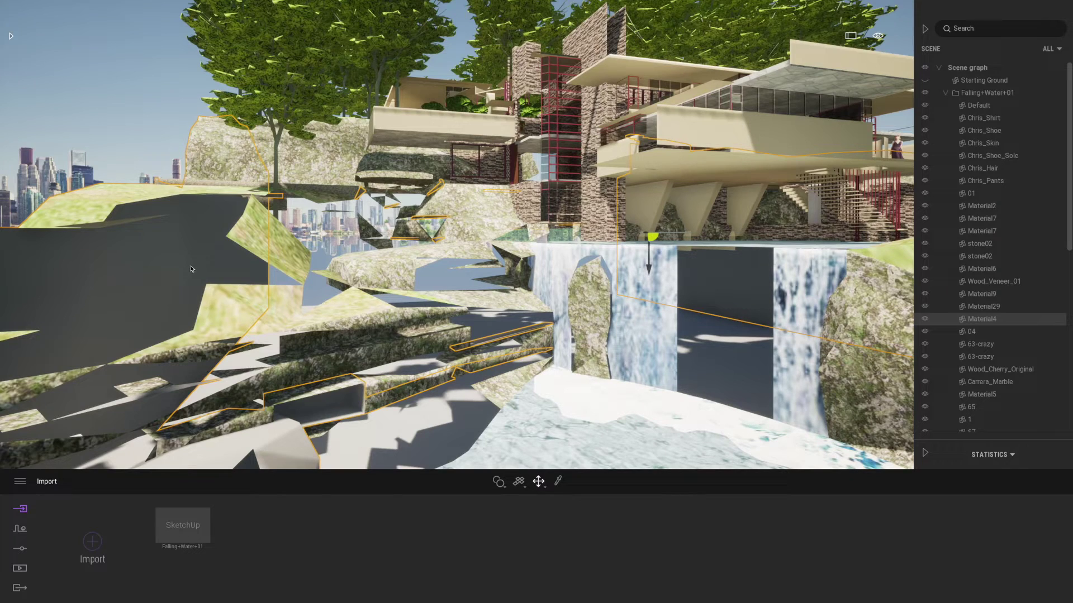
left_click(256, 245)
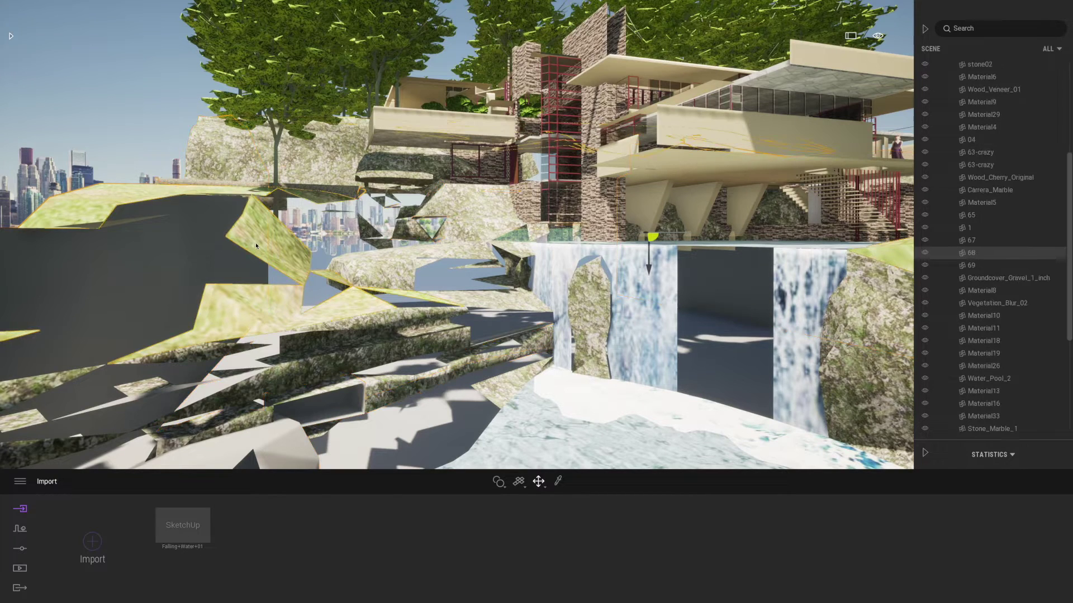
left_click(237, 274)
left_click(9, 37)
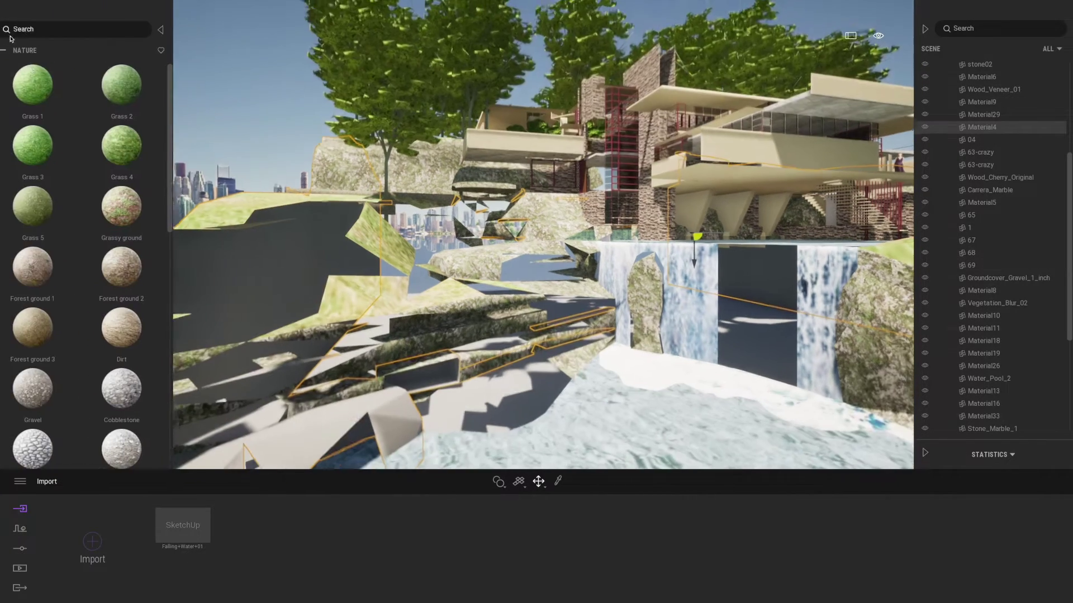
left_click_drag(44, 84, 308, 251)
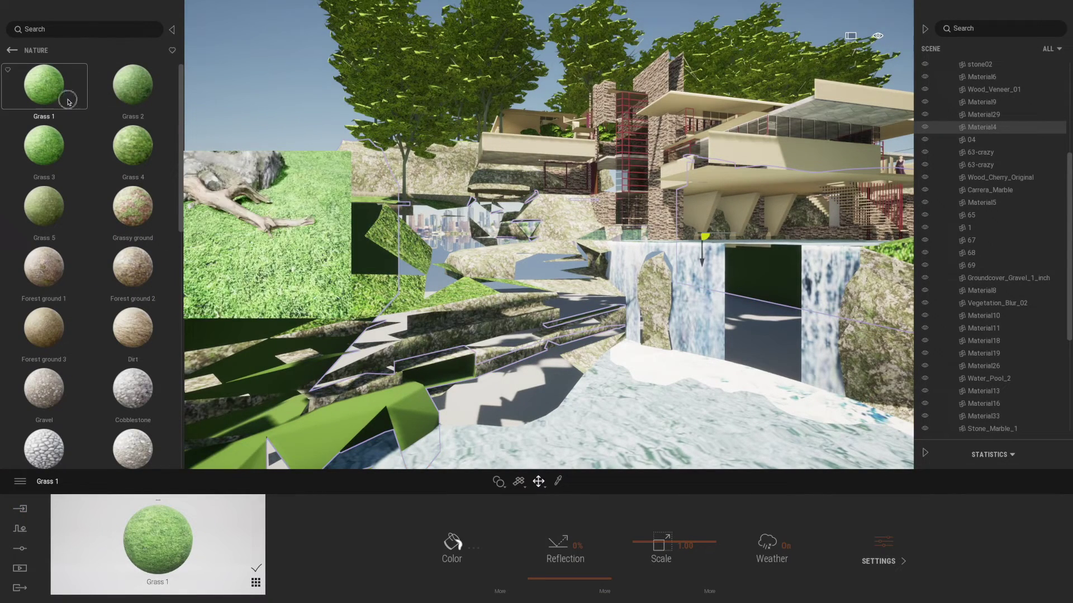
left_click_drag(65, 89, 487, 255)
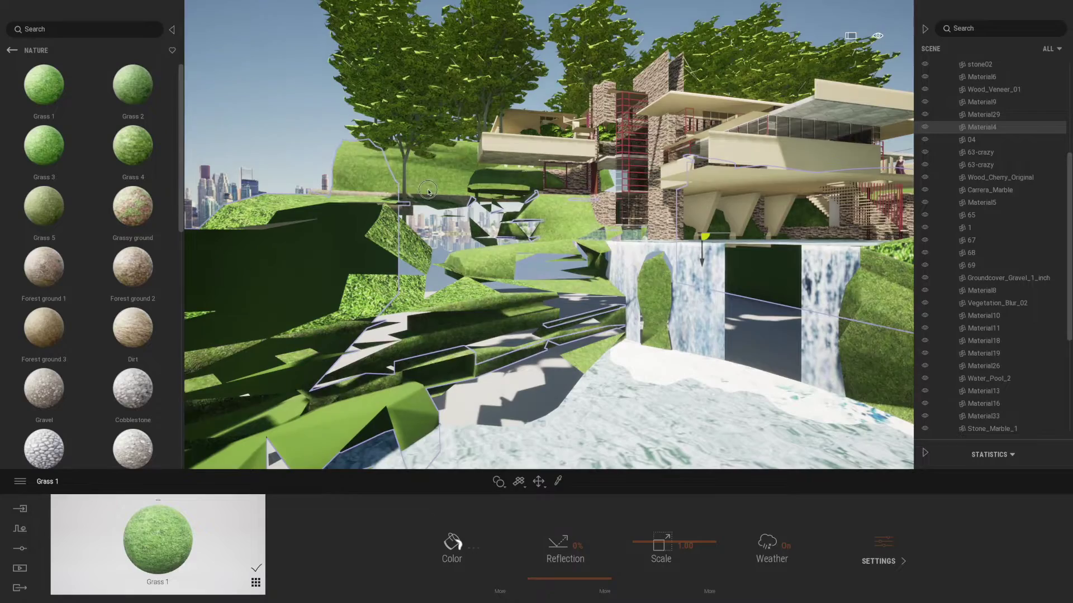
- Examine the grass-covered Fallingwater model in Twinmotion from above and closer to its terraces
middle_click_drag(456, 237, 453, 391)
right_click_drag(427, 183, 461, 246)
key("a")
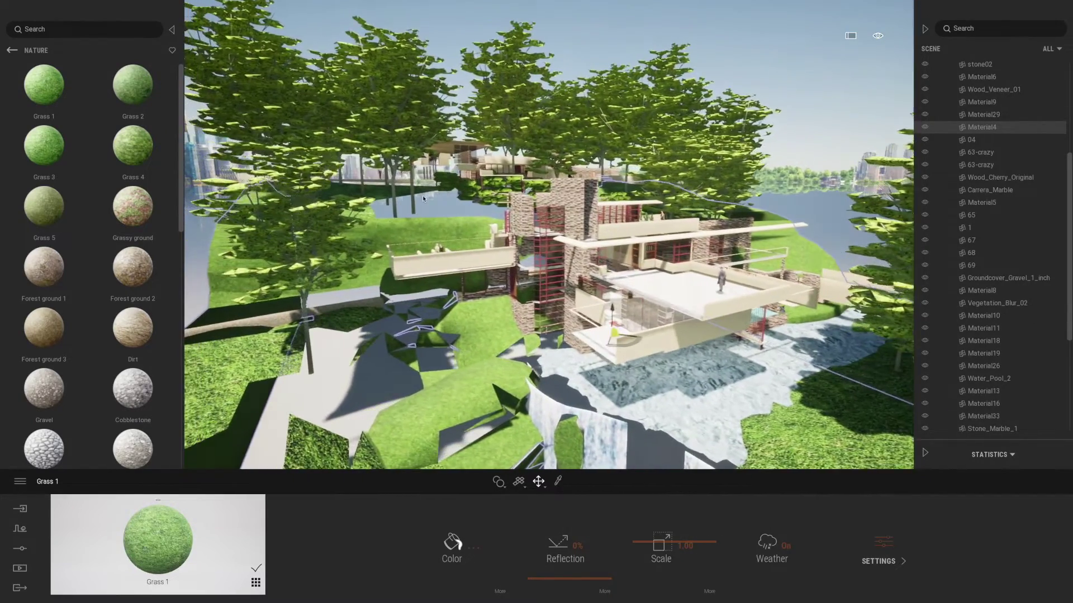
right_click_drag(595, 337, 626, 356)
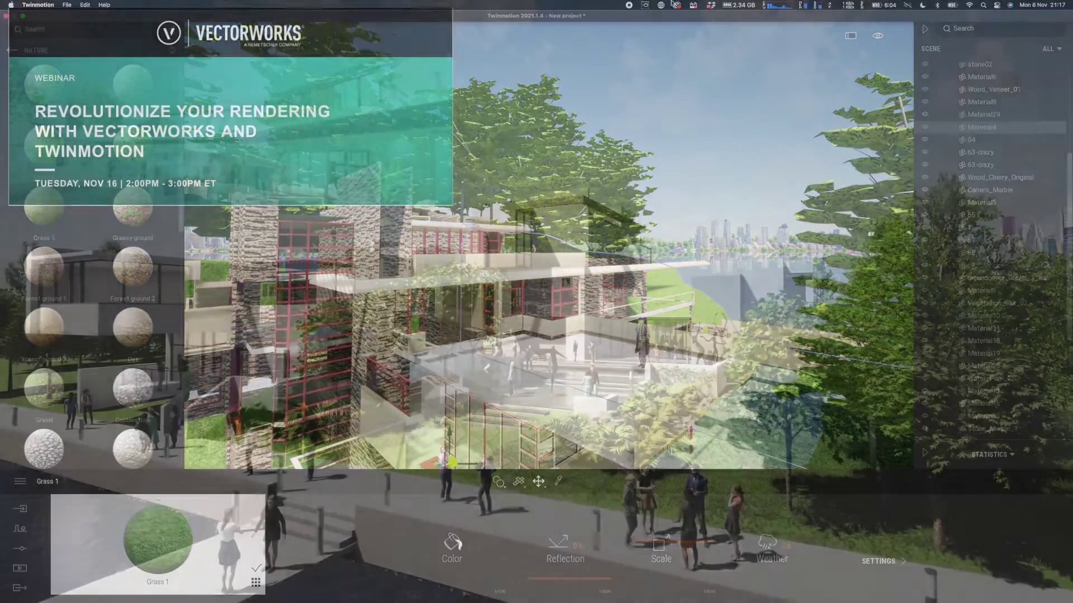